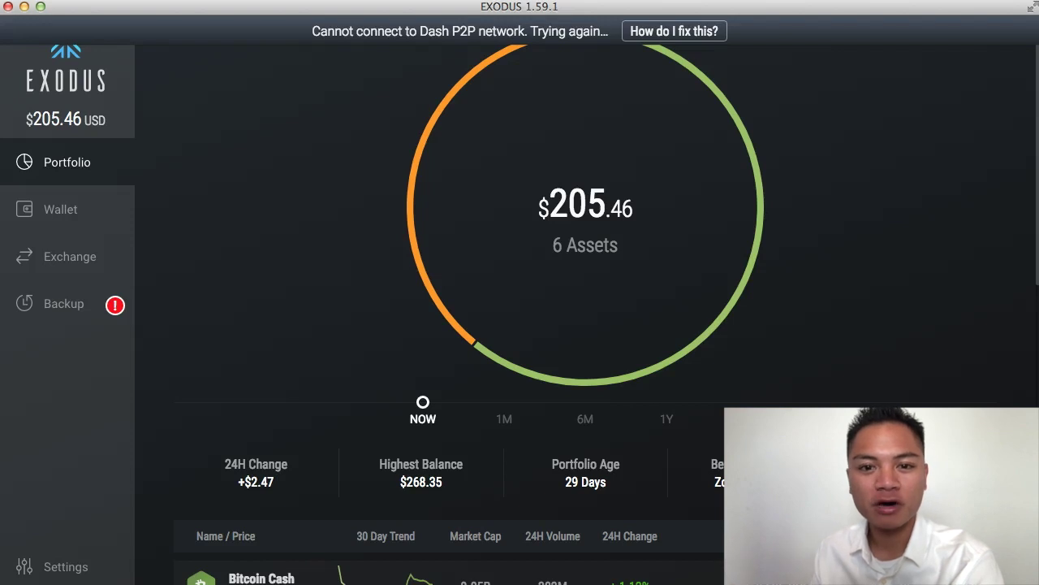
- Open the exchange page and set Stellar as the asset to receive
left_click(95, 264)
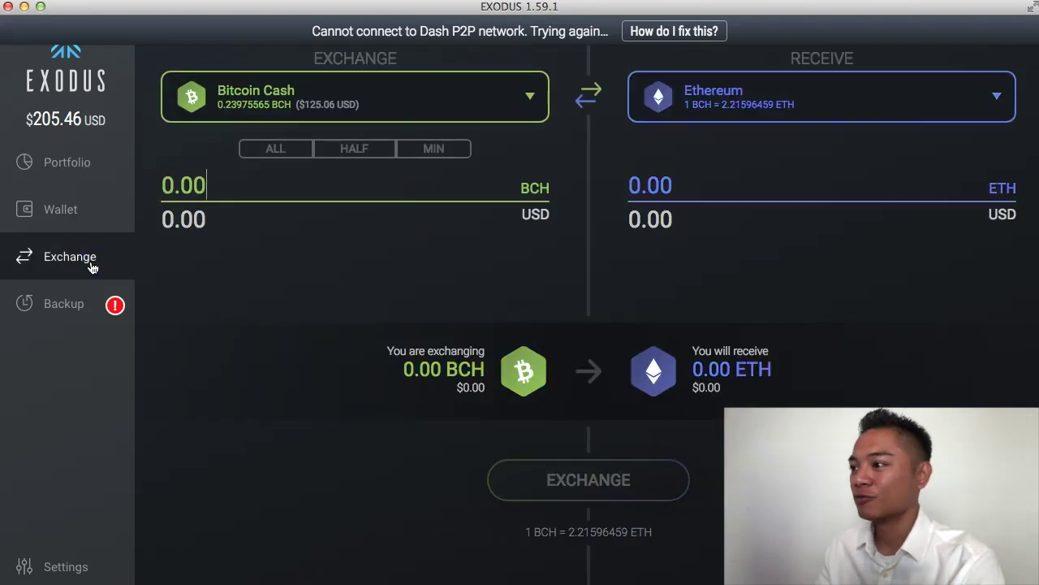
left_click(819, 107)
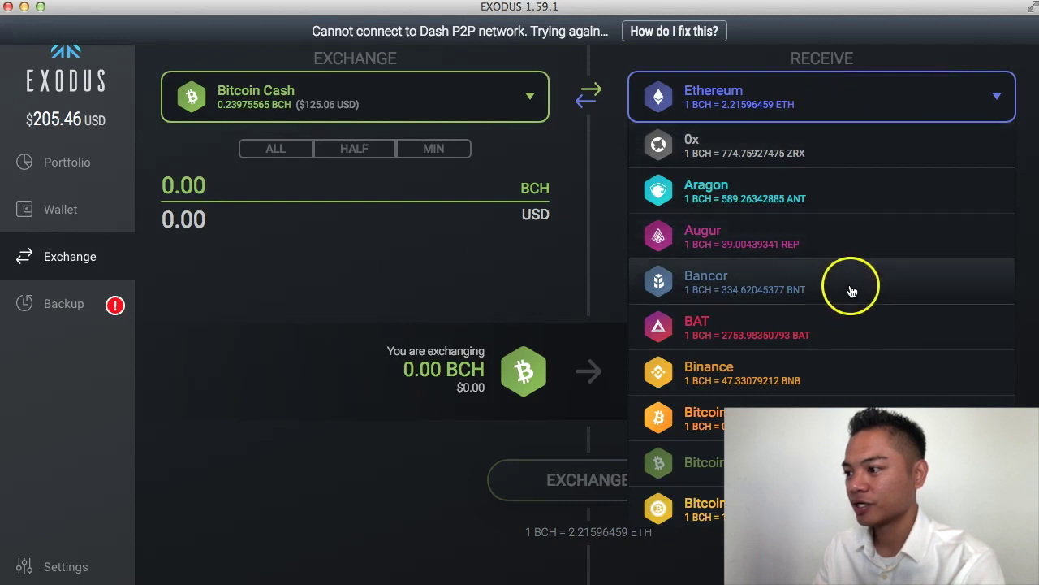
scroll(851, 293, "down", 2)
scroll(852, 292, "down", 10)
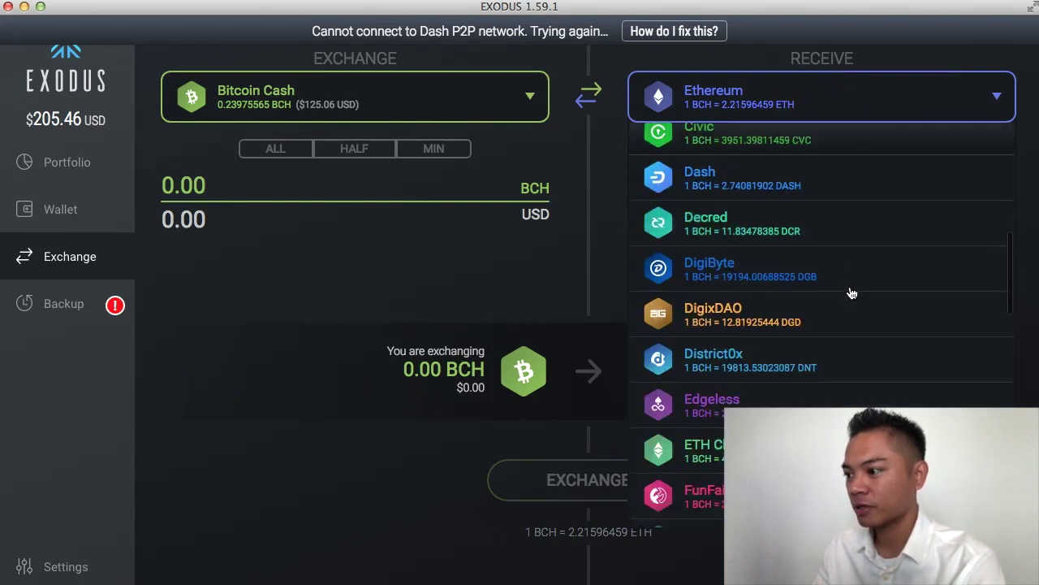
scroll(852, 293, "down", 8)
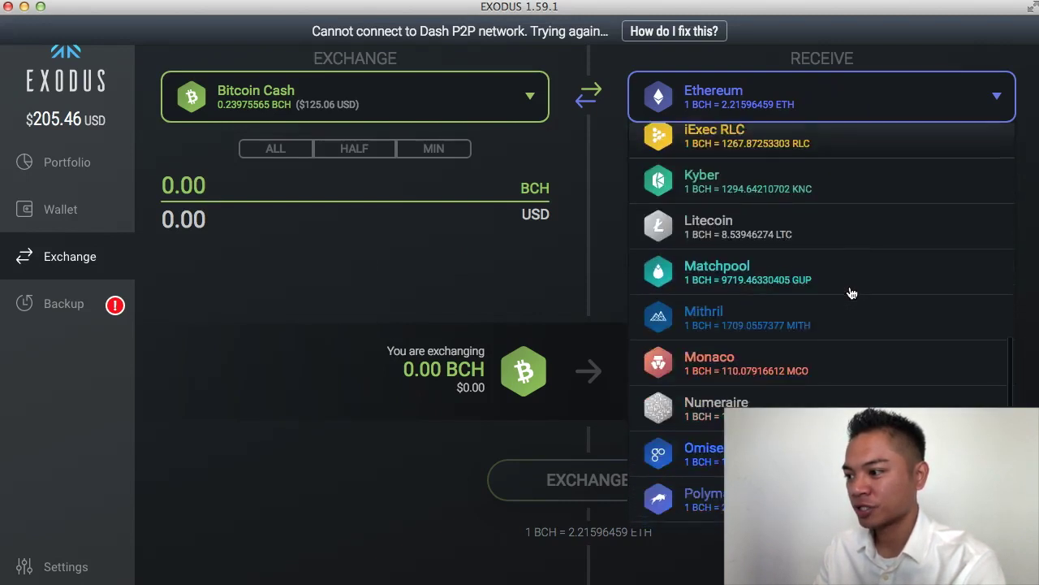
scroll(852, 293, "down", 6)
left_click(850, 300)
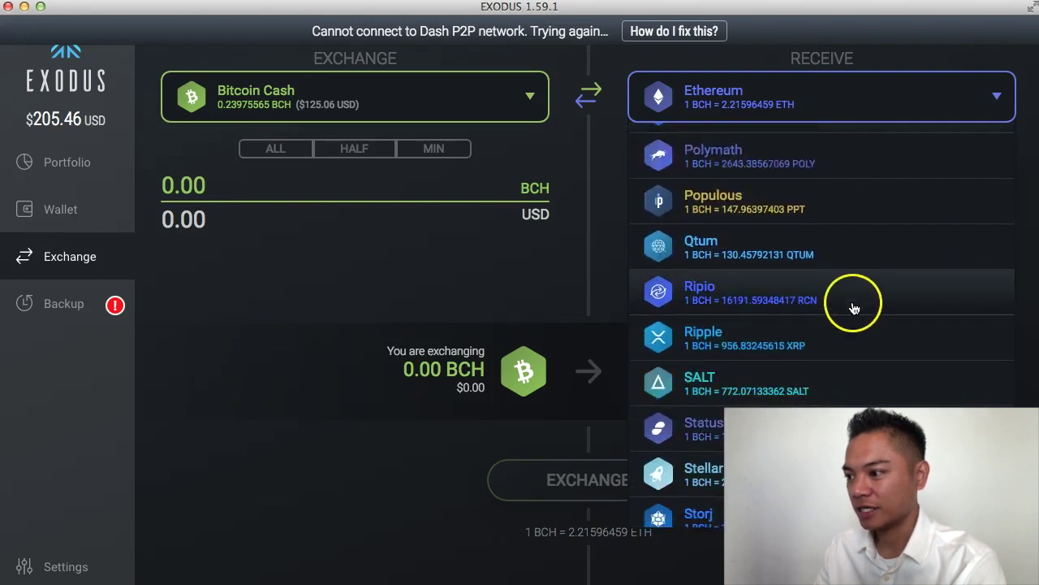
scroll(737, 382, "down", 1)
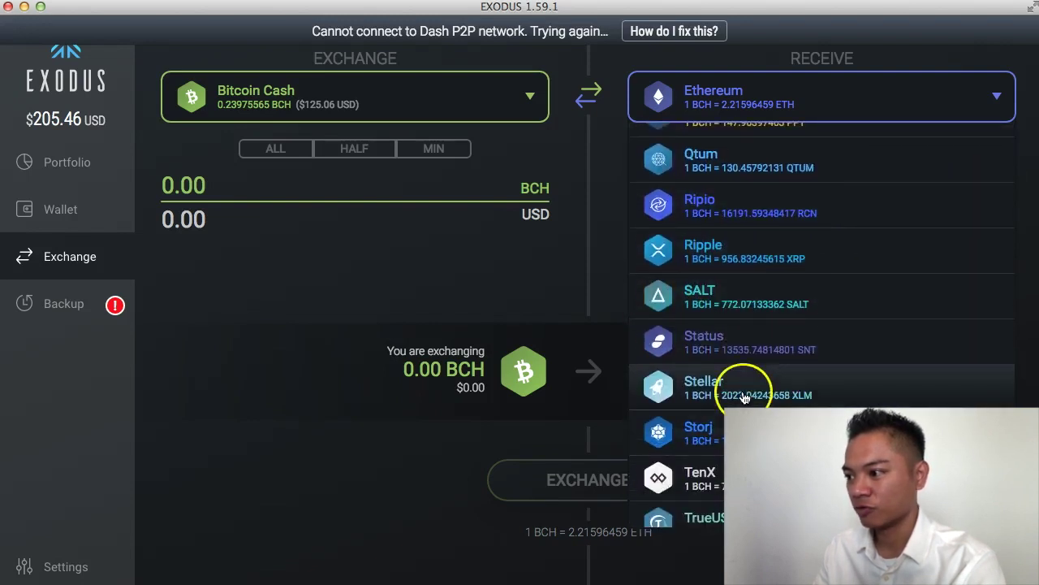
left_click(739, 386)
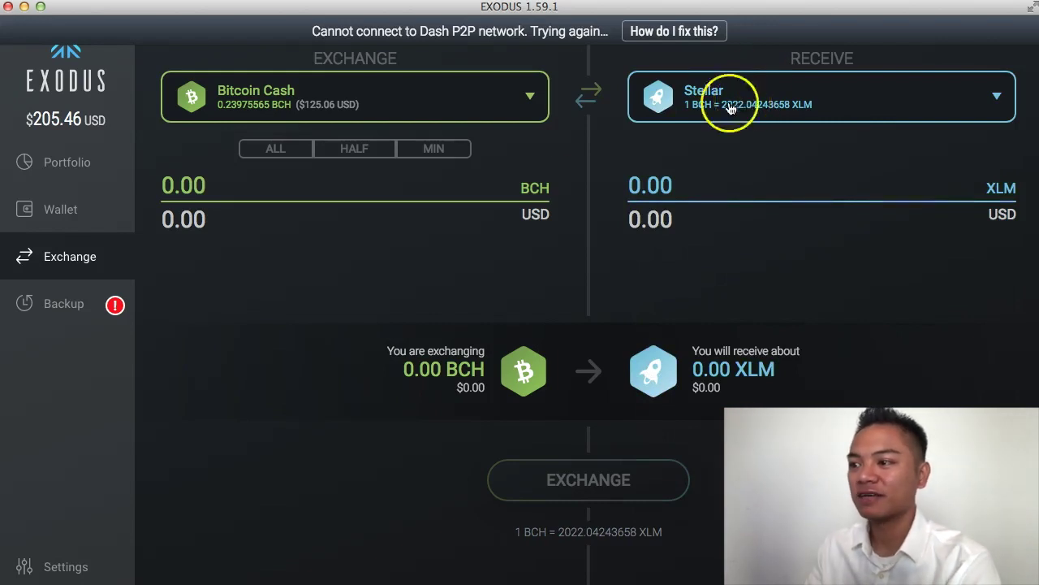
- Exchange 105 USD worth of Bitcoin Cash for Stellar
left_click(376, 109)
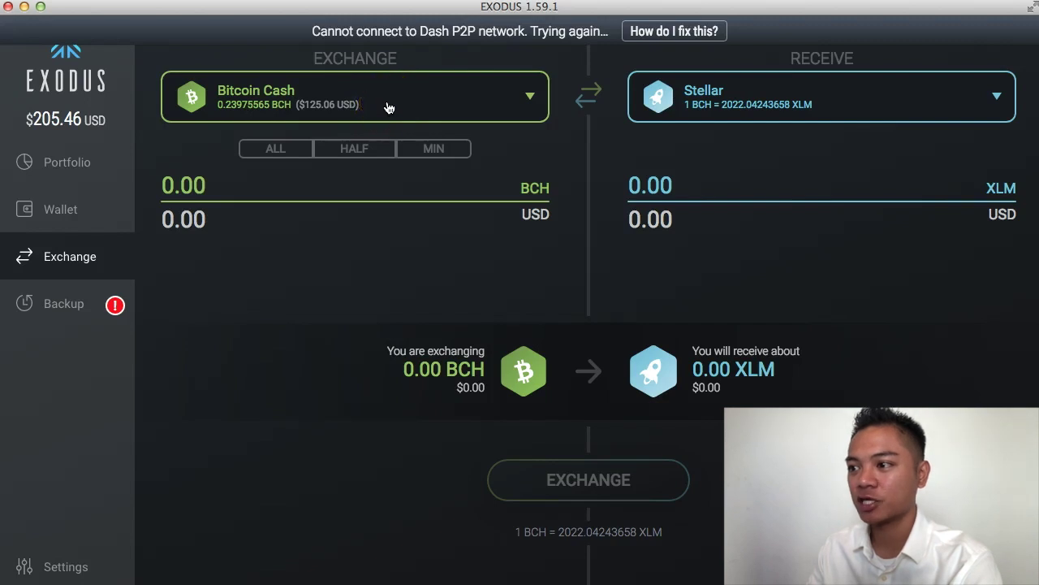
left_click(389, 105)
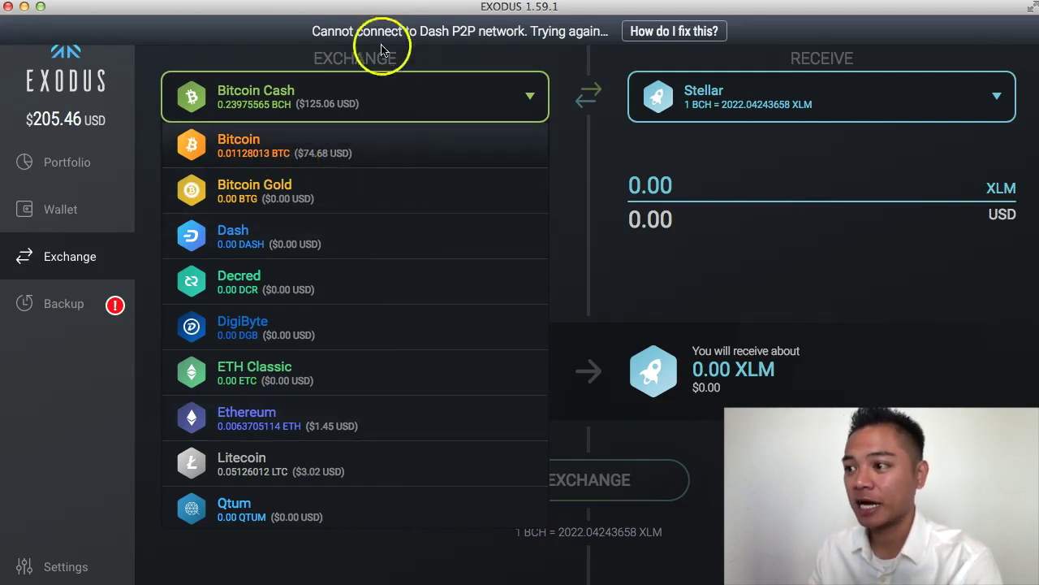
left_click(422, 108)
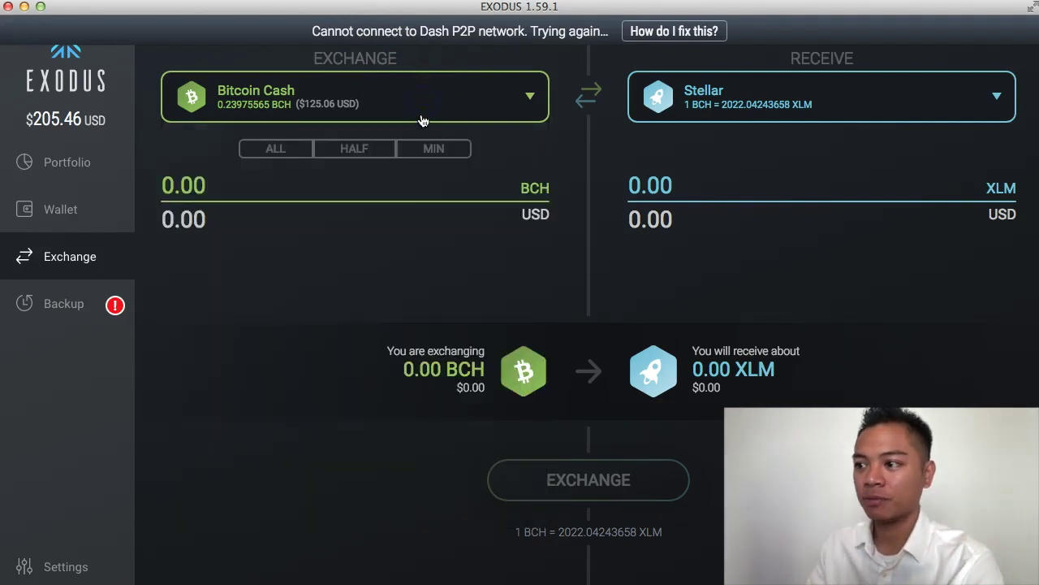
left_click(277, 151)
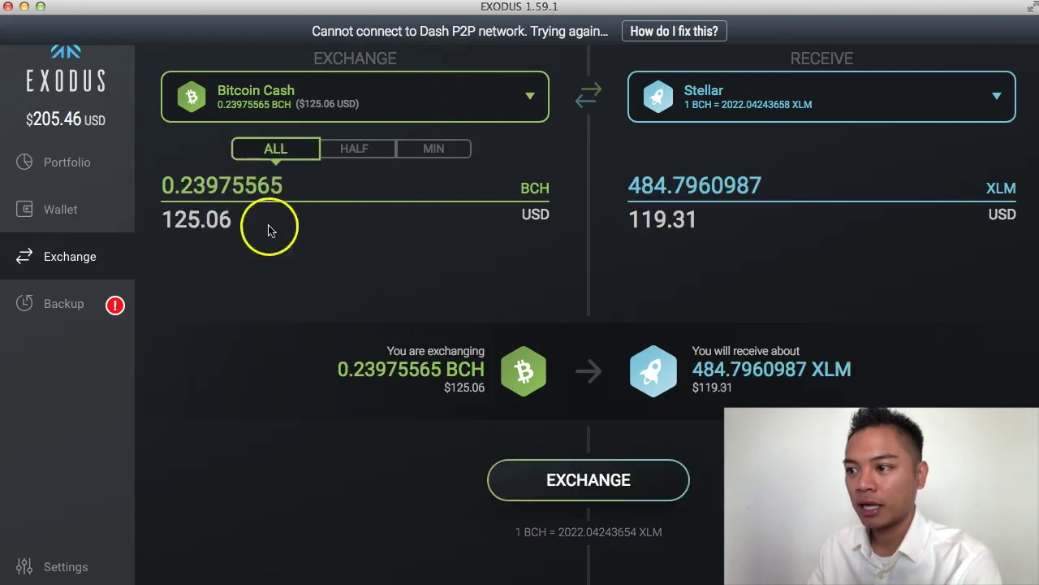
left_click(180, 218)
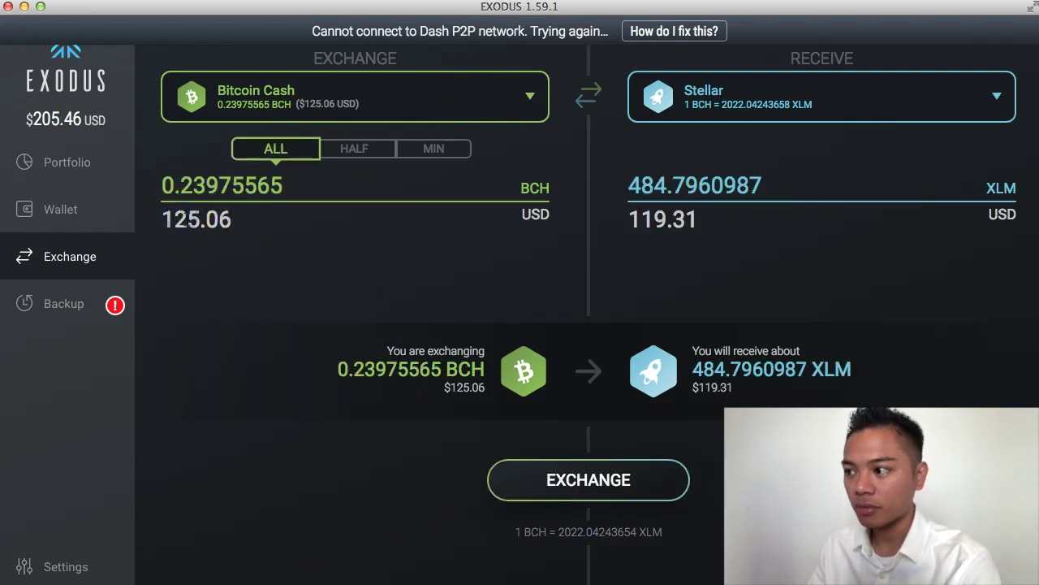
double_click(186, 219)
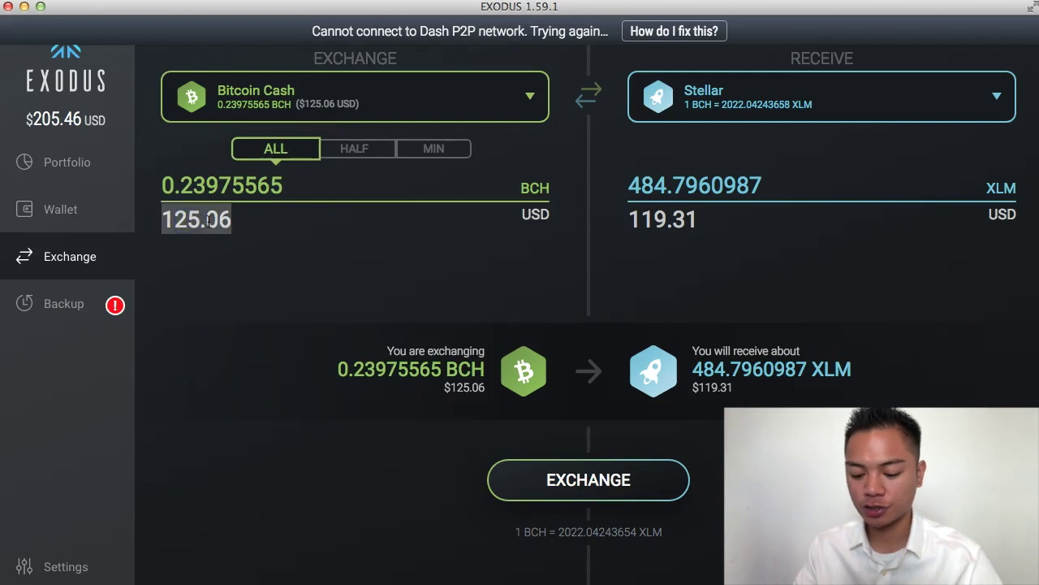
type("105")
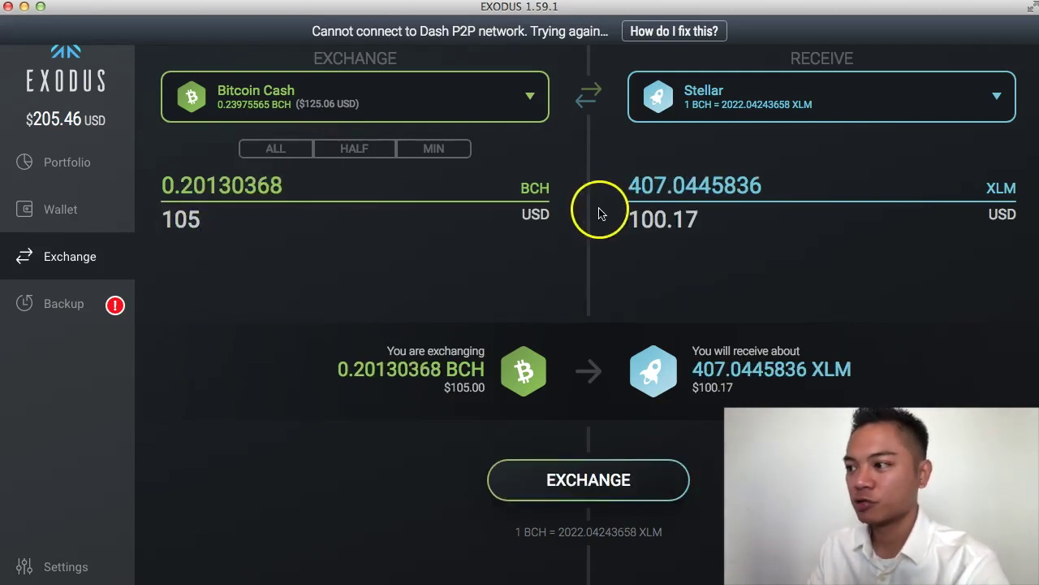
left_click(664, 248)
left_click(632, 486)
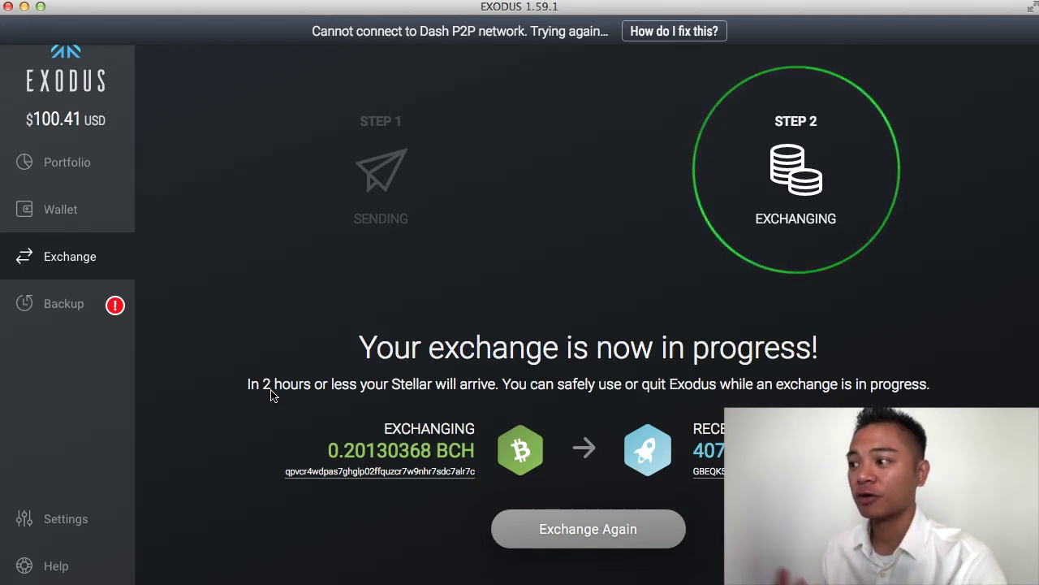
- Open the Stellar asset page in the wallet to check its balance and transactions
left_click(113, 163)
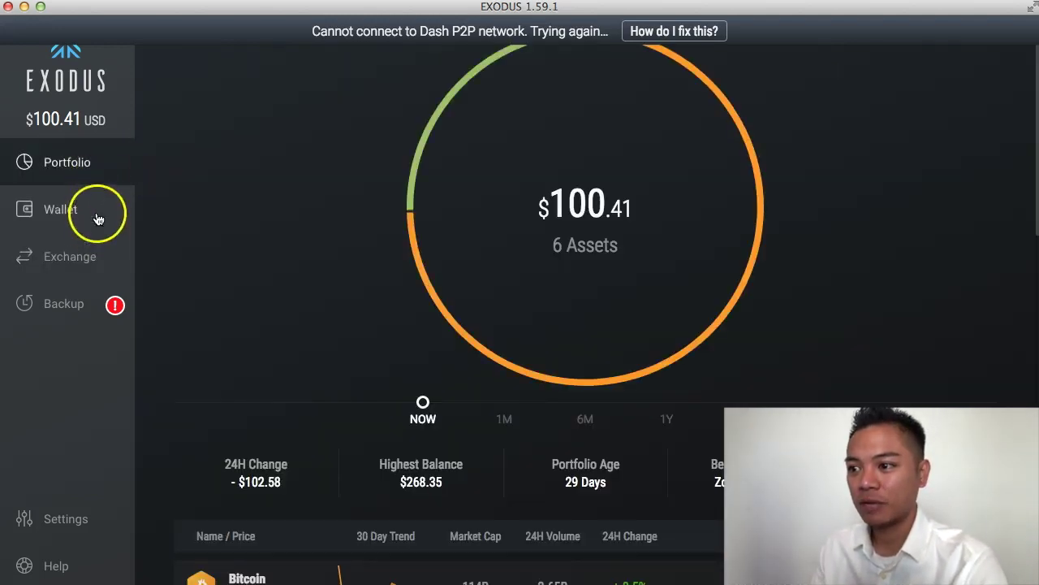
left_click(96, 213)
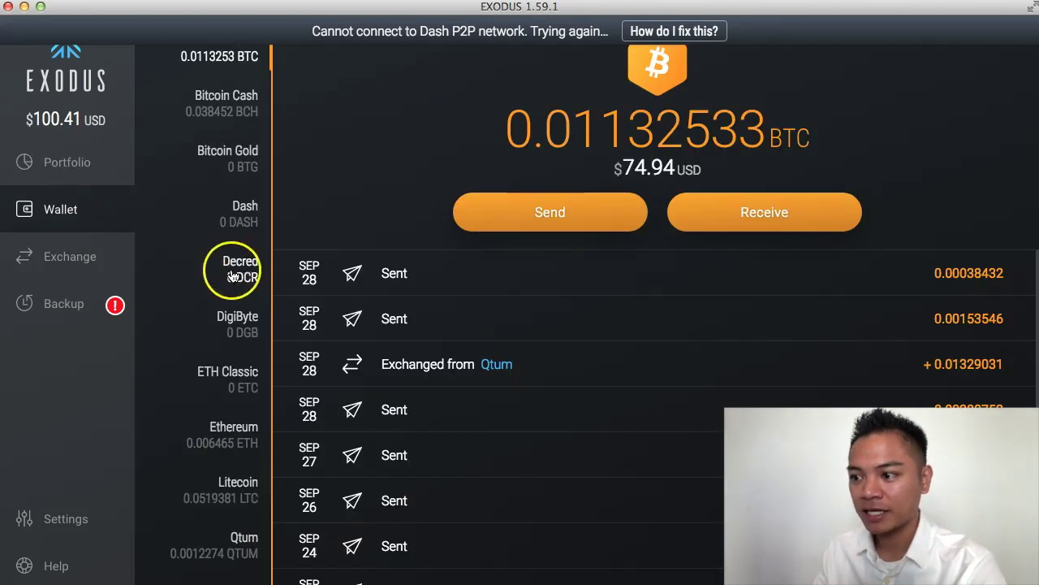
scroll(232, 272, "down", 5)
scroll(232, 276, "down", 1)
left_click(244, 445)
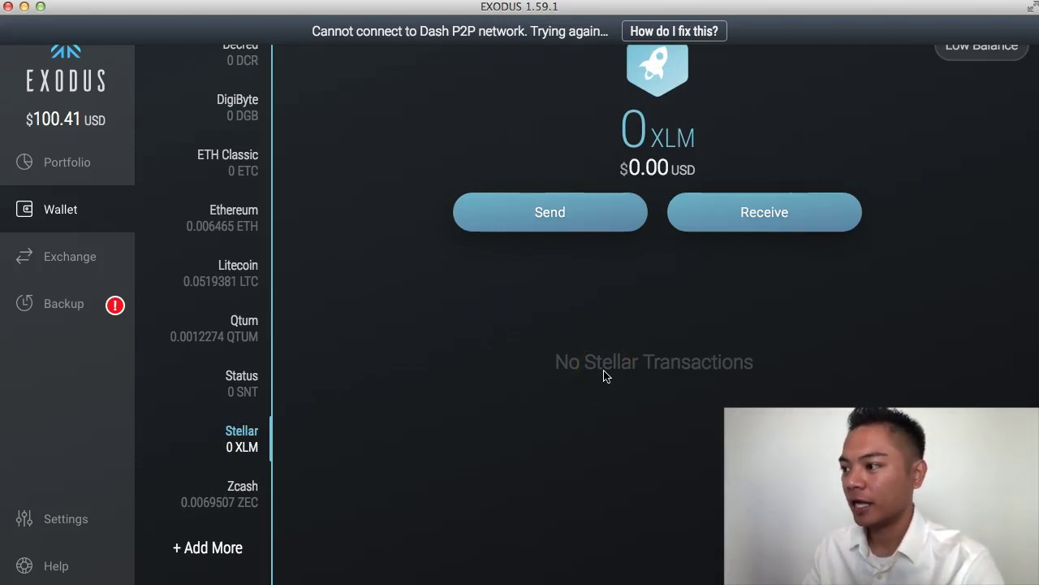
- Display the wallet's Stellar receiving address and copy it
left_click(786, 221)
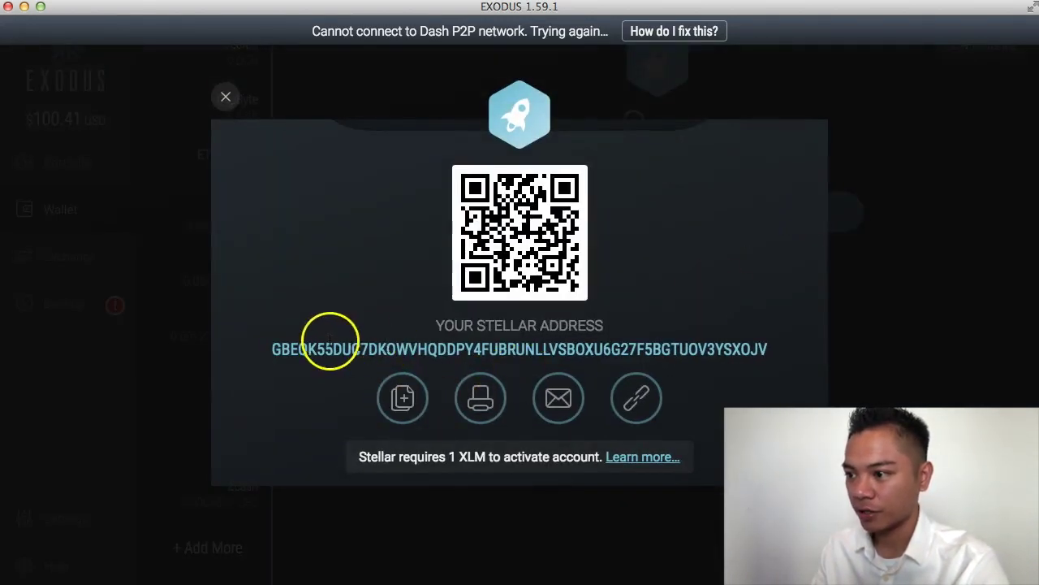
double_click(330, 339)
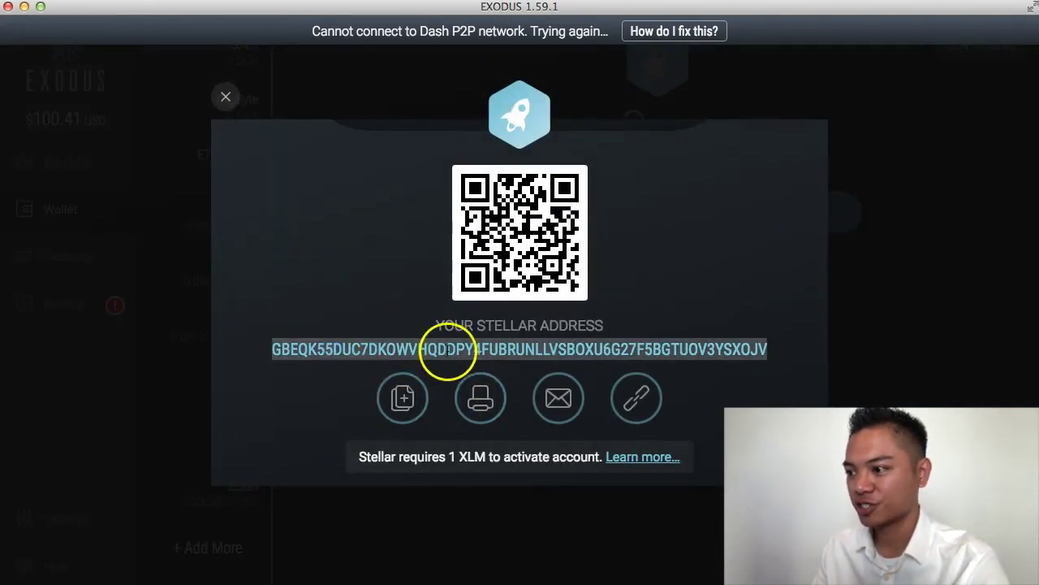
left_click(406, 397)
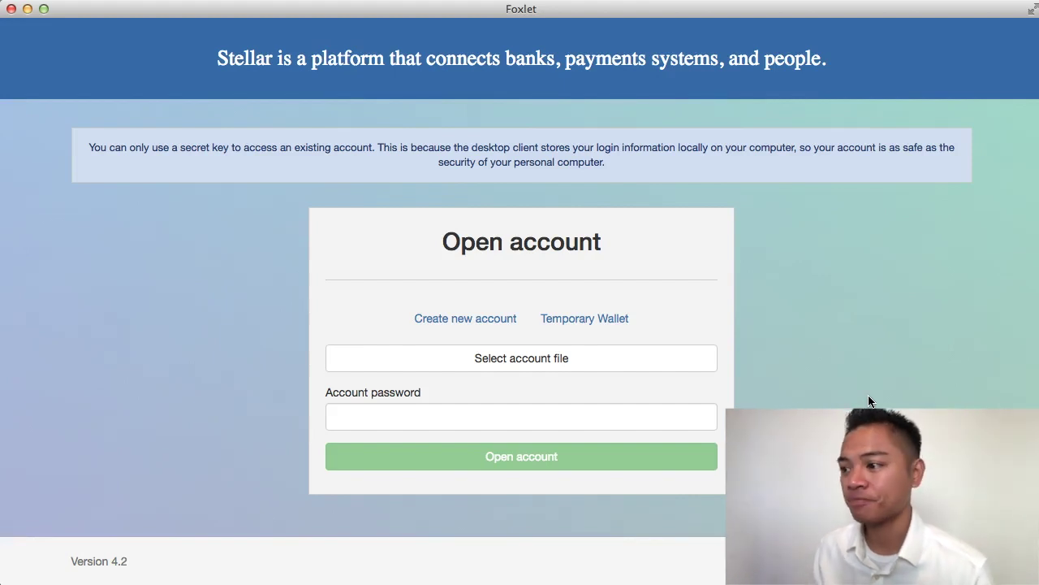
- In Foxlet, choose wallet2018104_181526.txt from the Documents folder as the account file
left_click(576, 365)
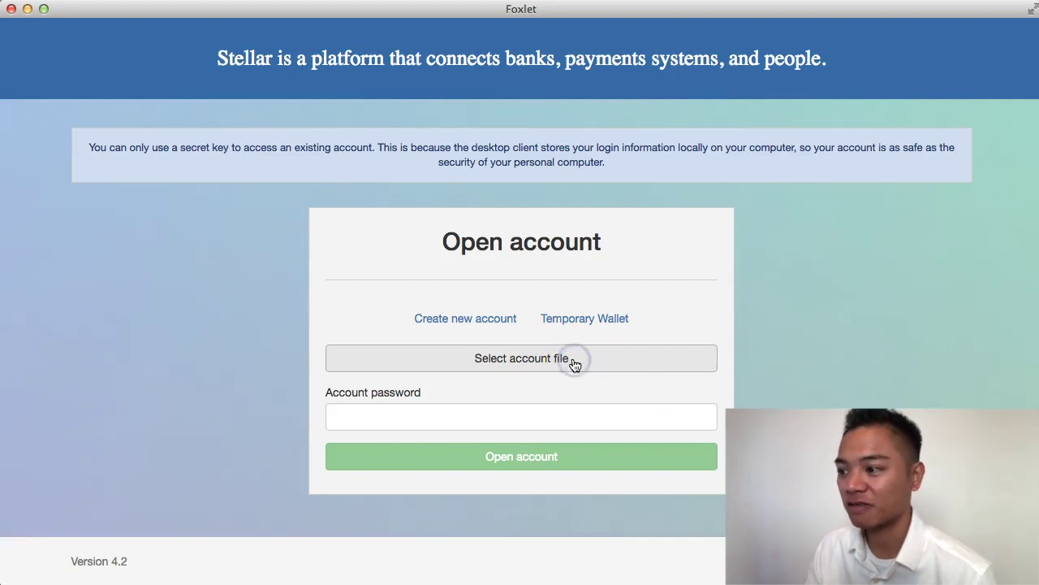
scroll(563, 243, "down", 2)
scroll(563, 236, "up", 2)
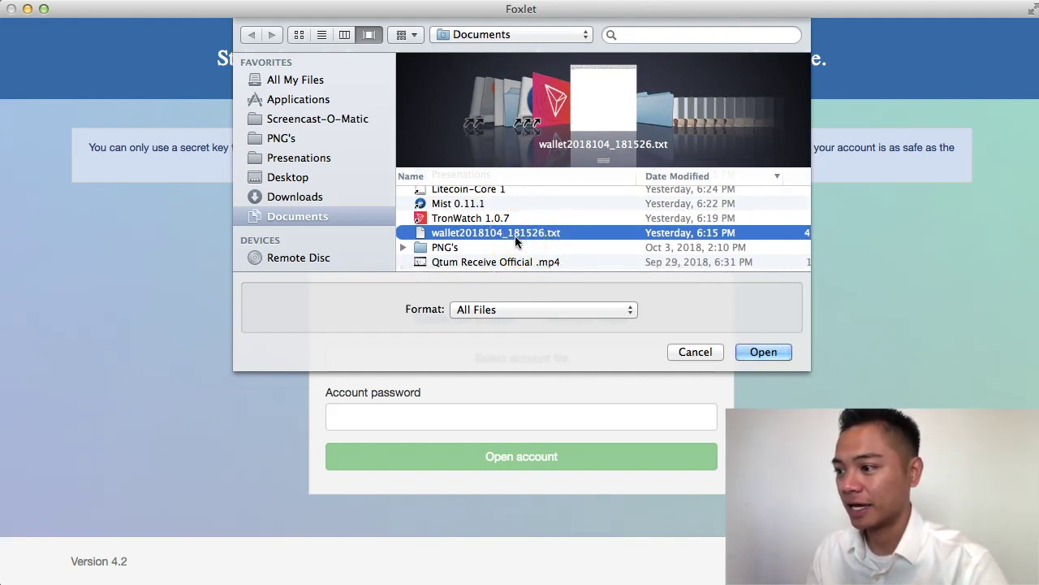
left_click(771, 351)
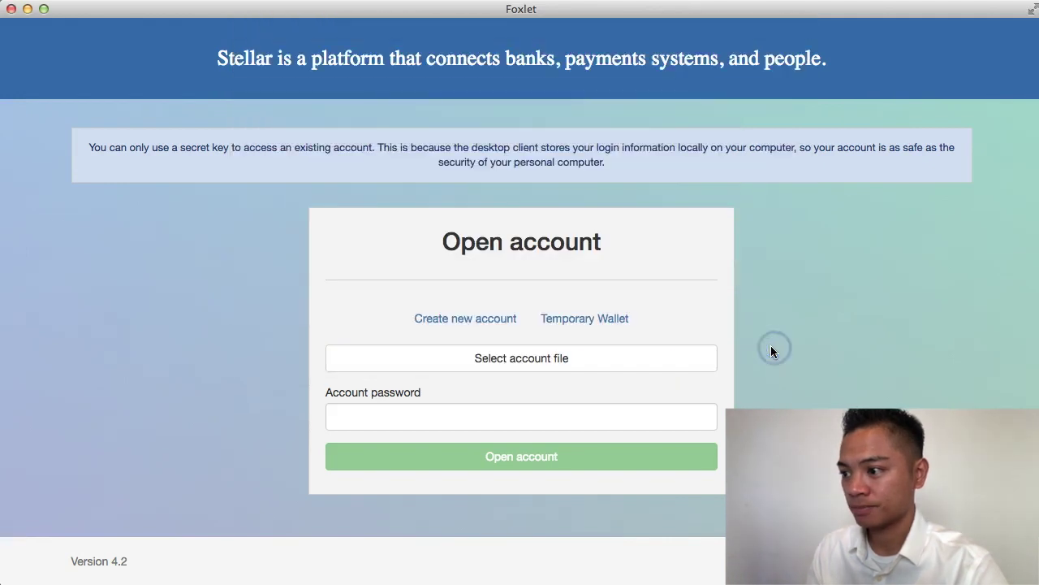
- Paste the account password and open the account
left_click(536, 417)
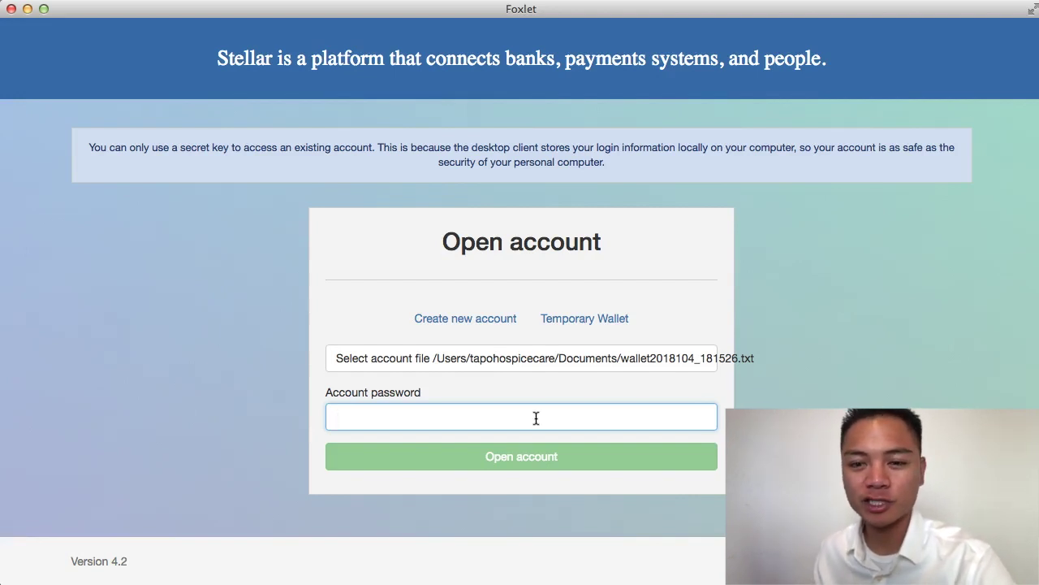
left_click(531, 417)
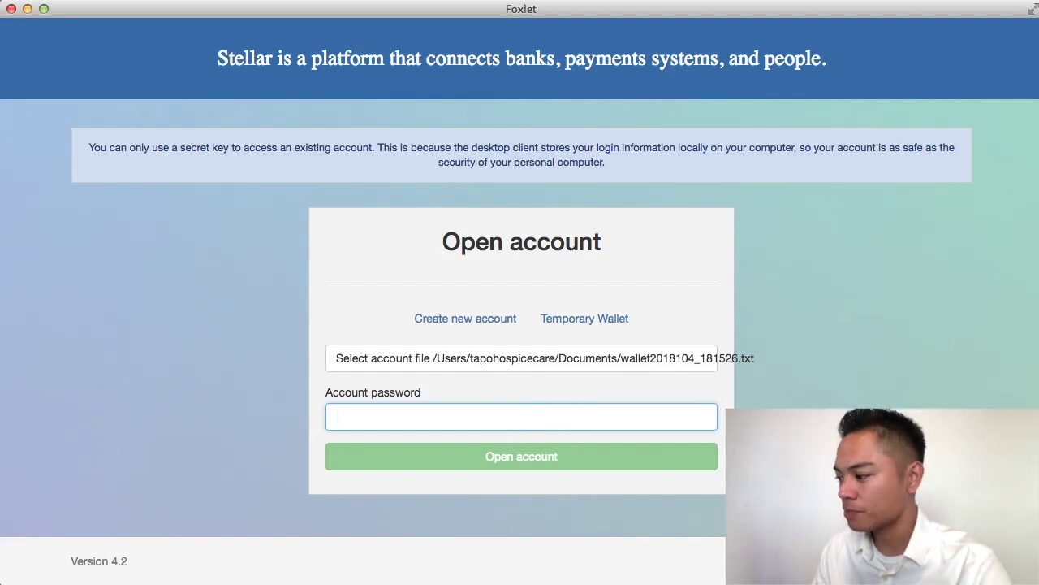
left_click(492, 417)
right_click(493, 417)
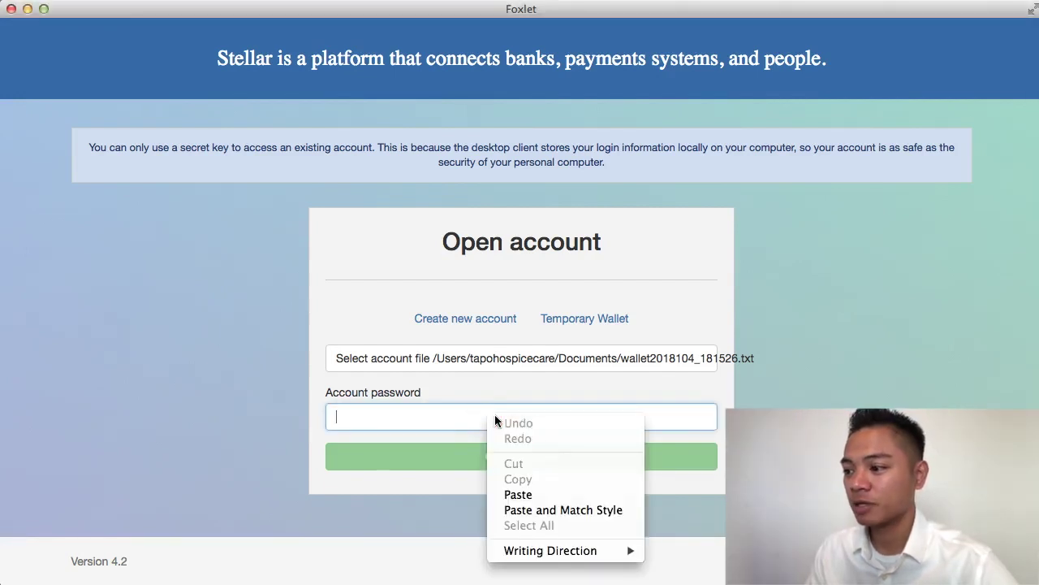
left_click(519, 493)
left_click(551, 458)
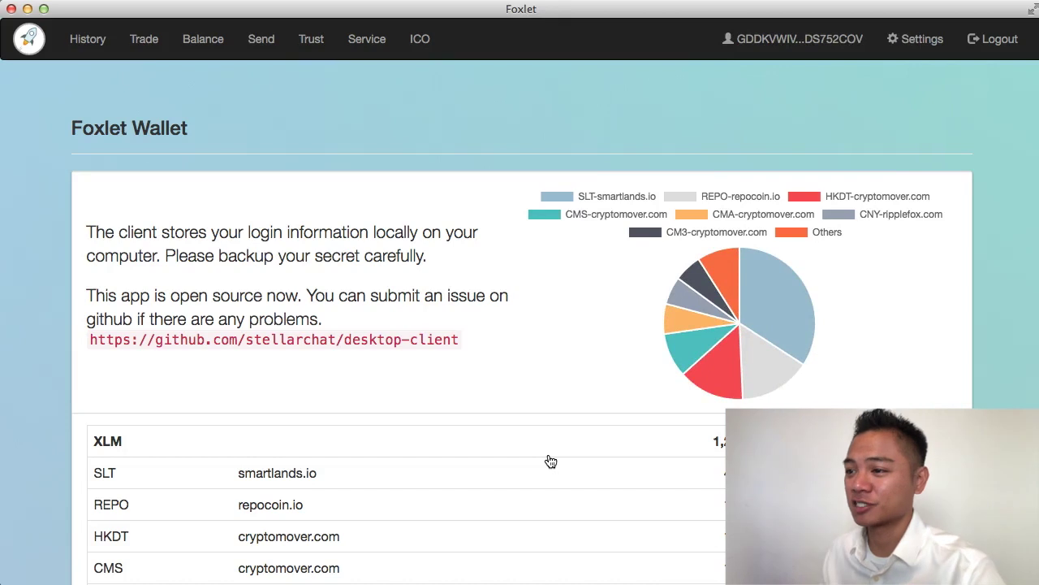
- Open the account's security details and copy its full Stellar address
left_click(782, 38)
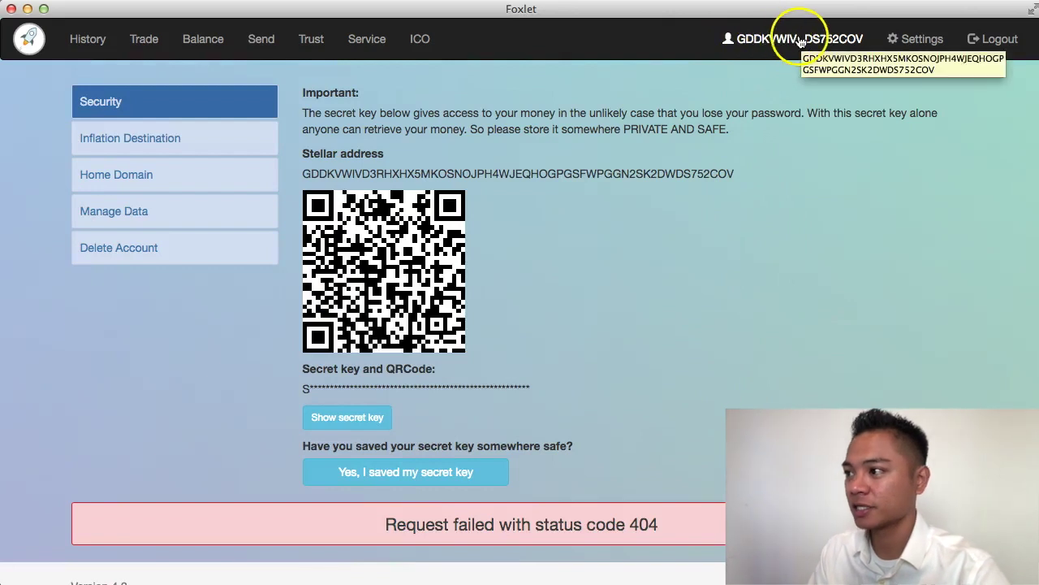
left_click_drag(735, 174, 373, 173)
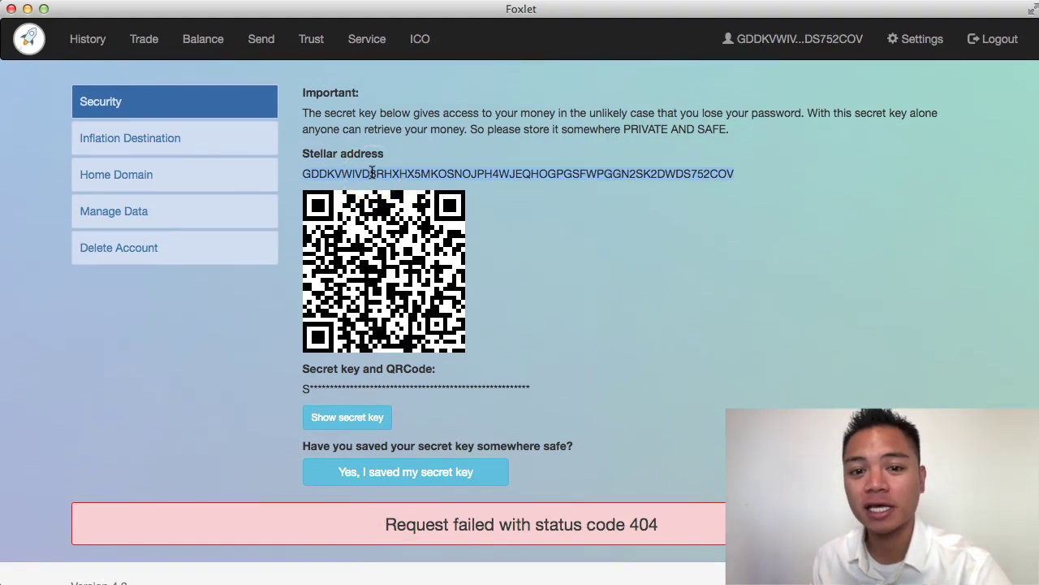
right_click(373, 173)
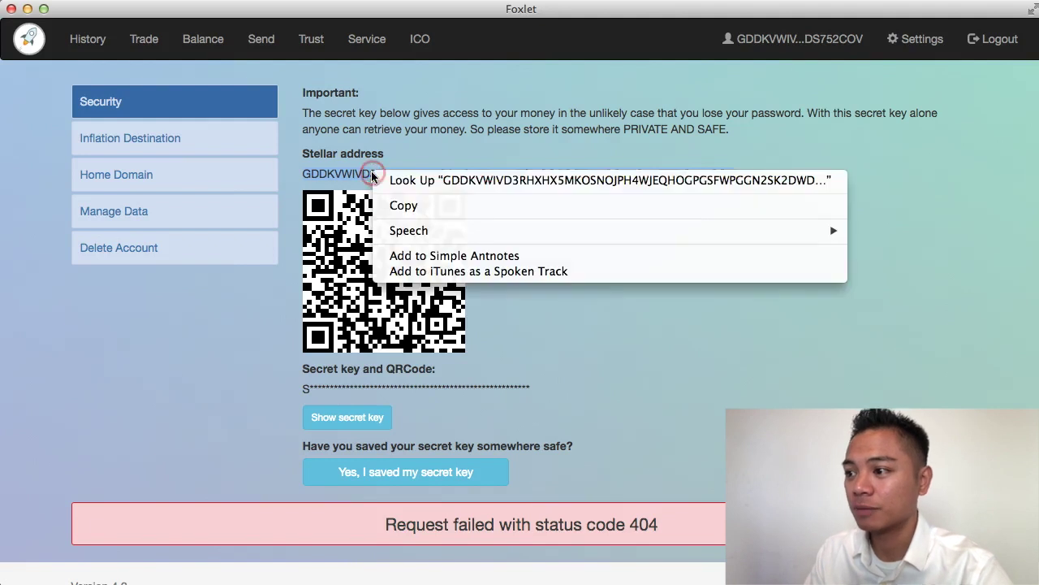
left_click(441, 207)
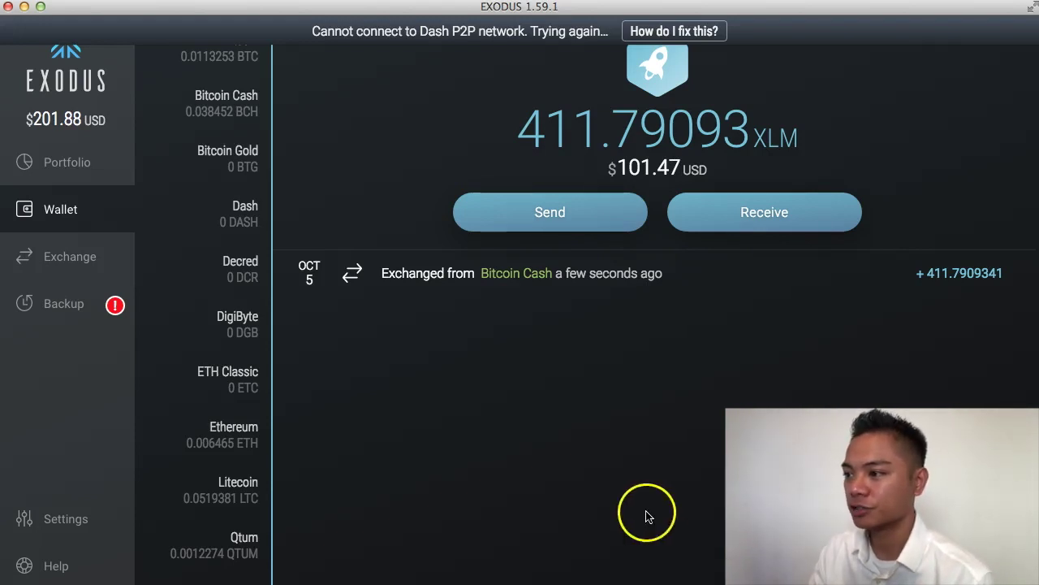
- In Exodus, start a Stellar transfer and paste the copied Foxlet address as the recipient
left_click(550, 223)
left_click(493, 174)
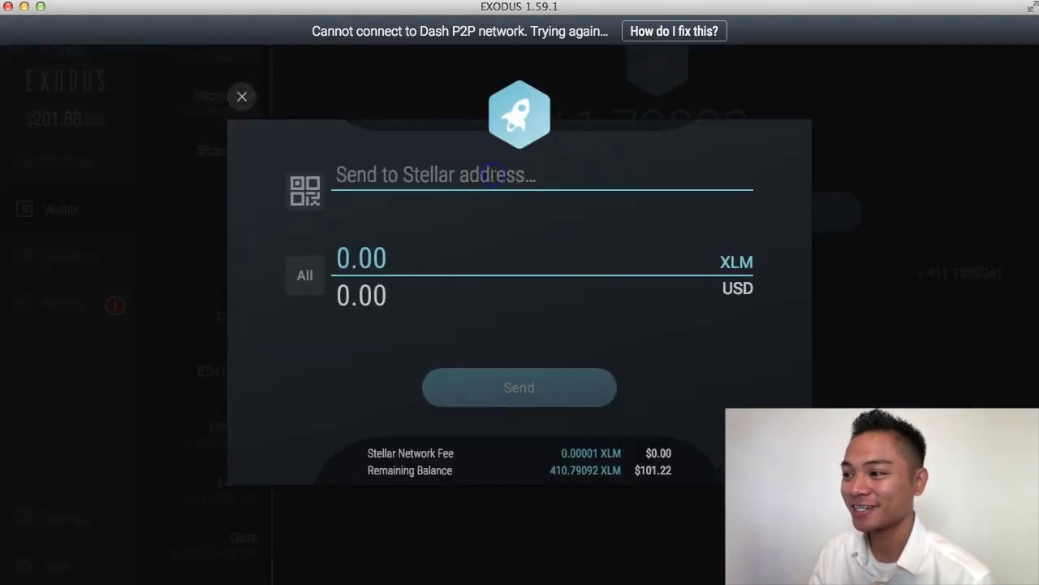
right_click(493, 174)
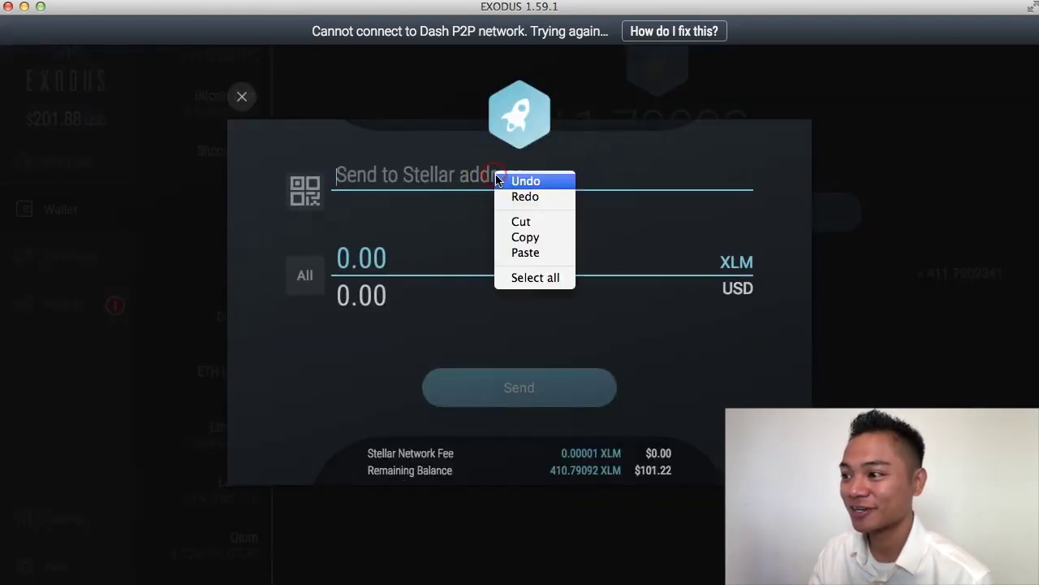
left_click(543, 253)
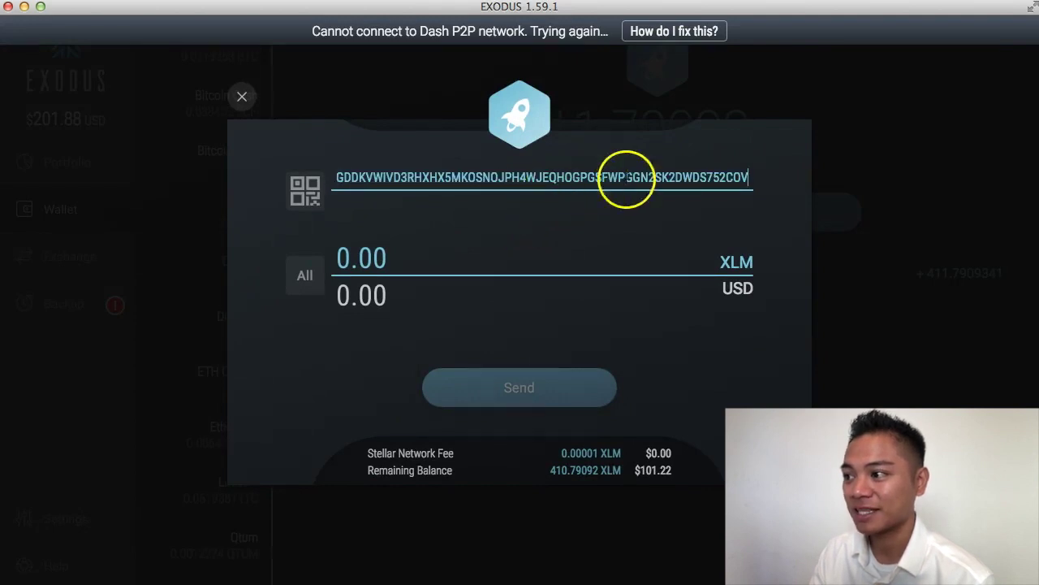
- Compare the final characters of the pasted Exodus recipient address with the Stellar address in Foxlet
left_click(713, 177)
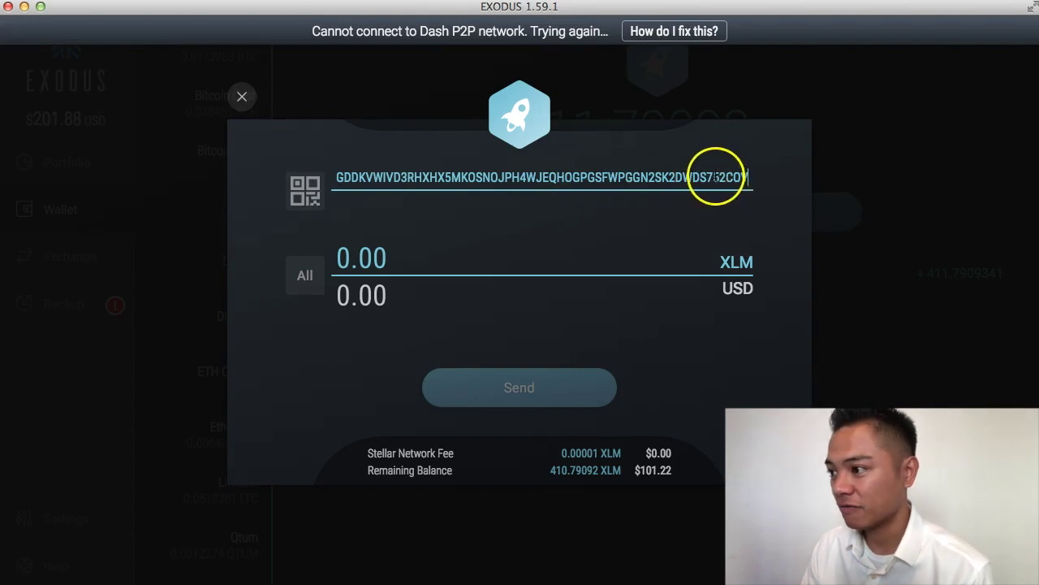
left_click_drag(713, 177, 755, 197)
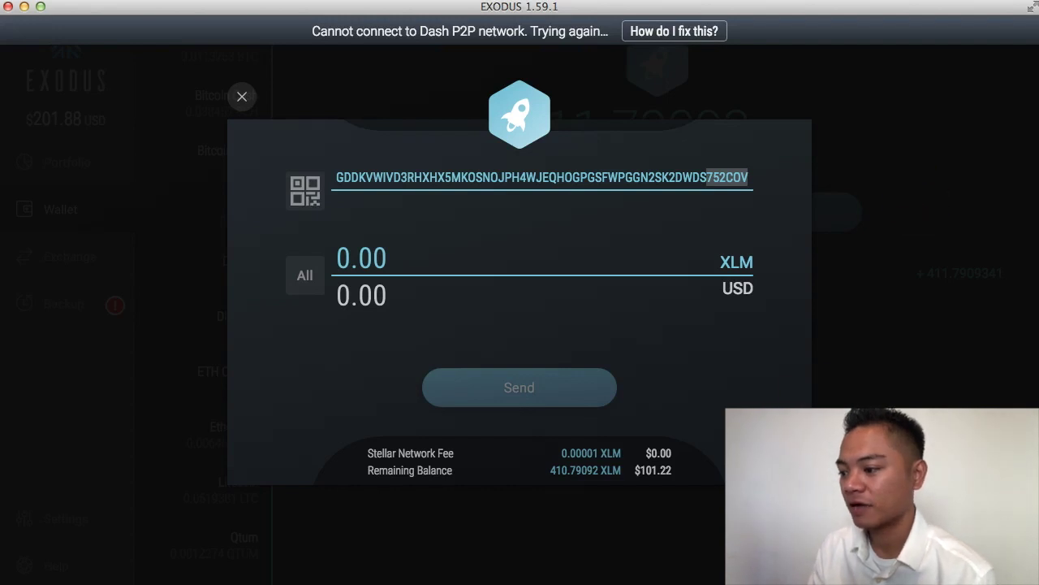
left_click(664, 485)
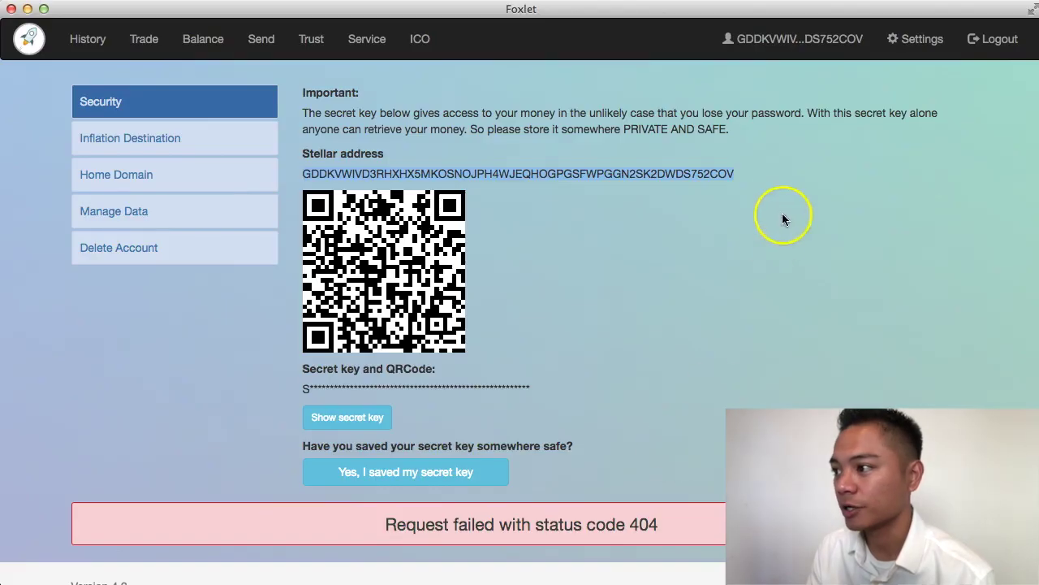
left_click(719, 173)
left_click_drag(690, 174, 745, 177)
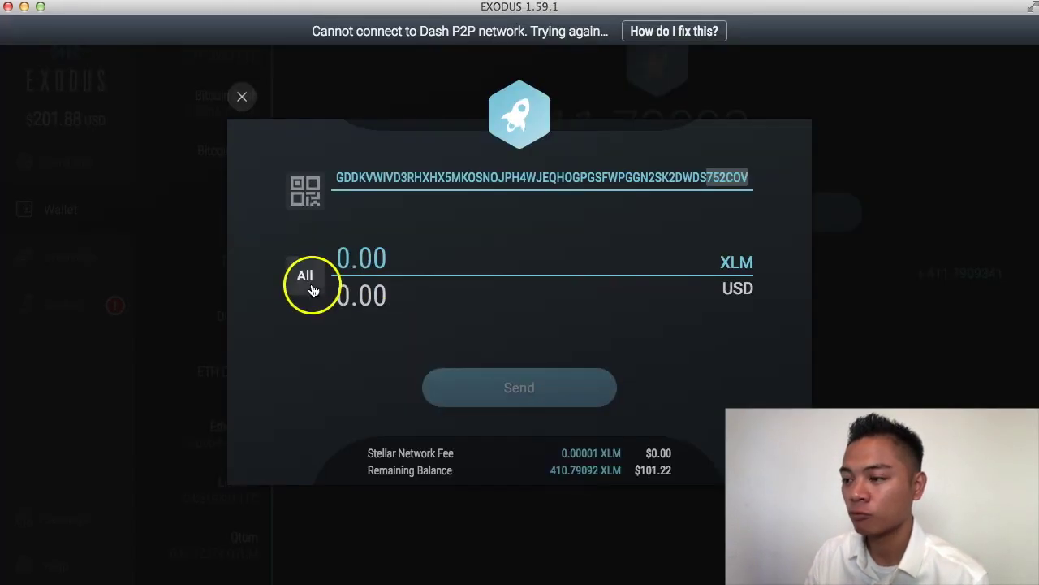
- In Exodus, set the Stellar transfer amount to 5.00 USD
left_click(349, 296)
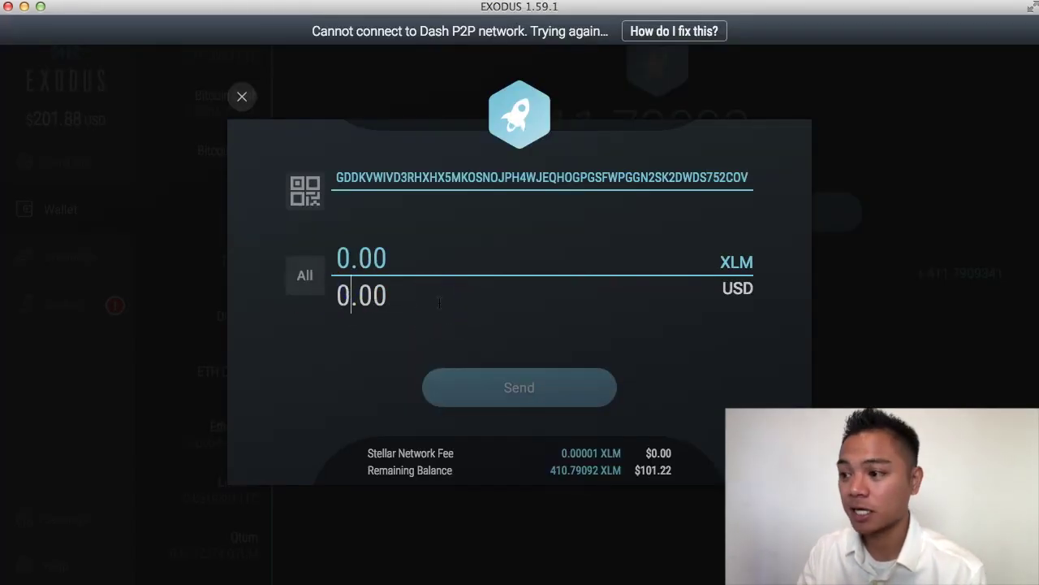
key("BackSpace")
type("5")
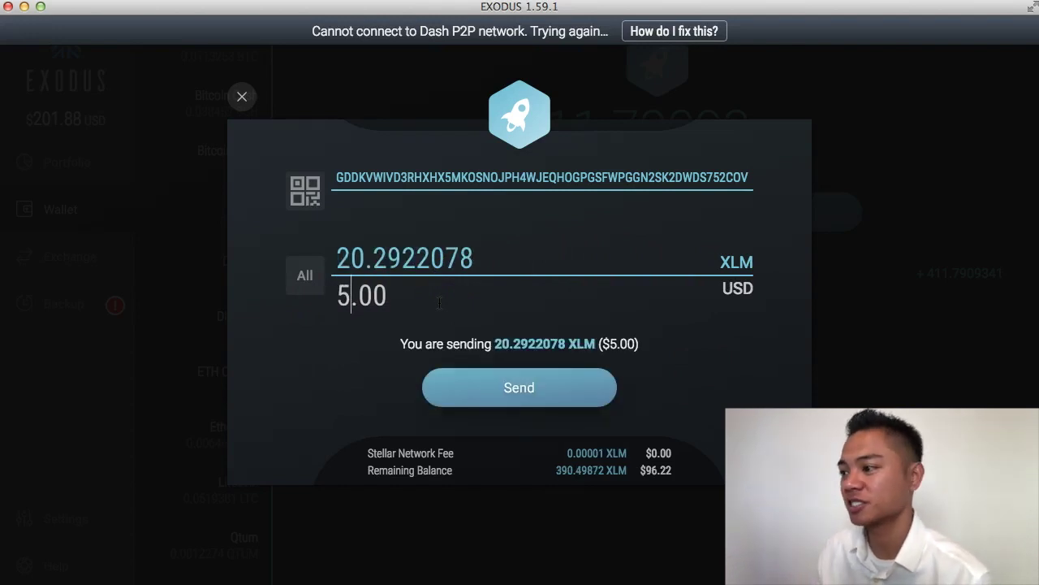
left_click(638, 363)
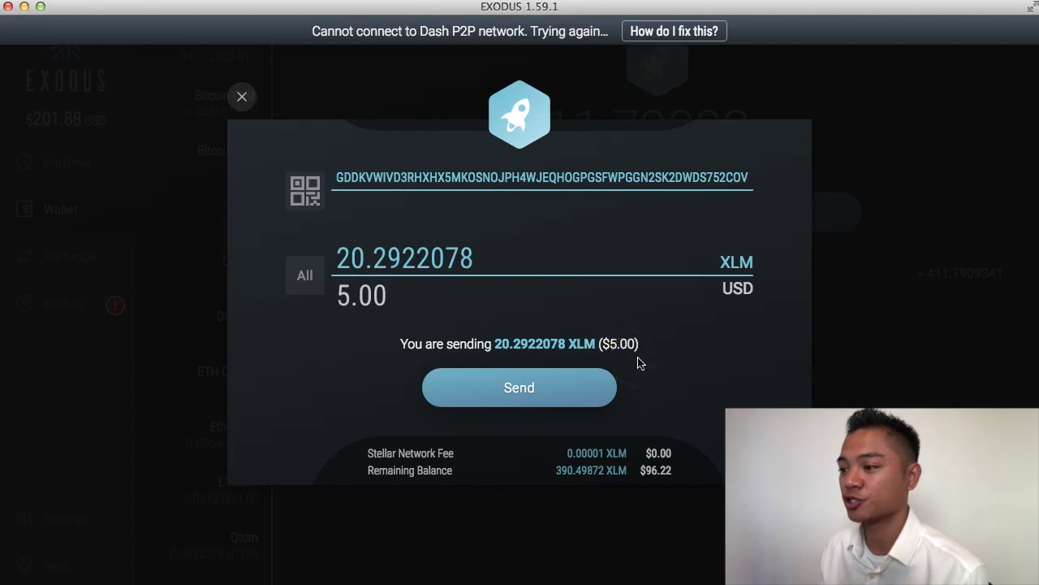
- Send the 5.00 USD Stellar transfer, confirm it, and dismiss the success notice
left_click(596, 395)
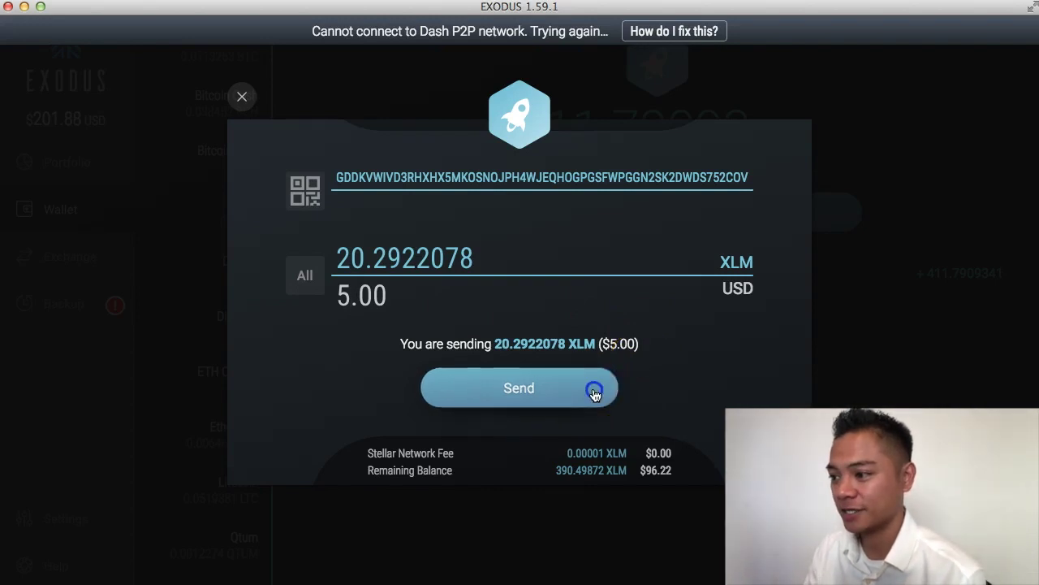
left_click(597, 395)
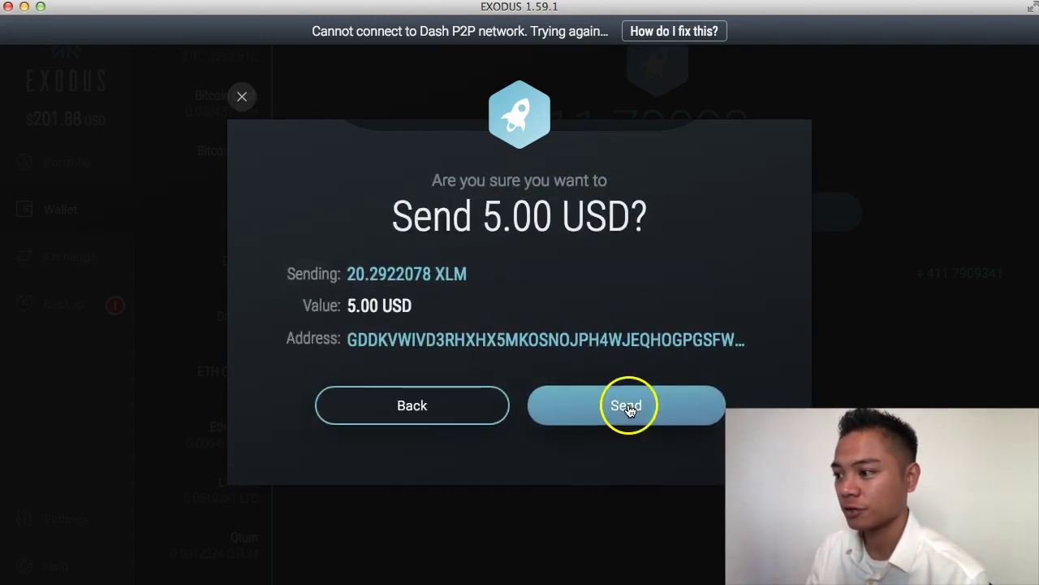
left_click(626, 404)
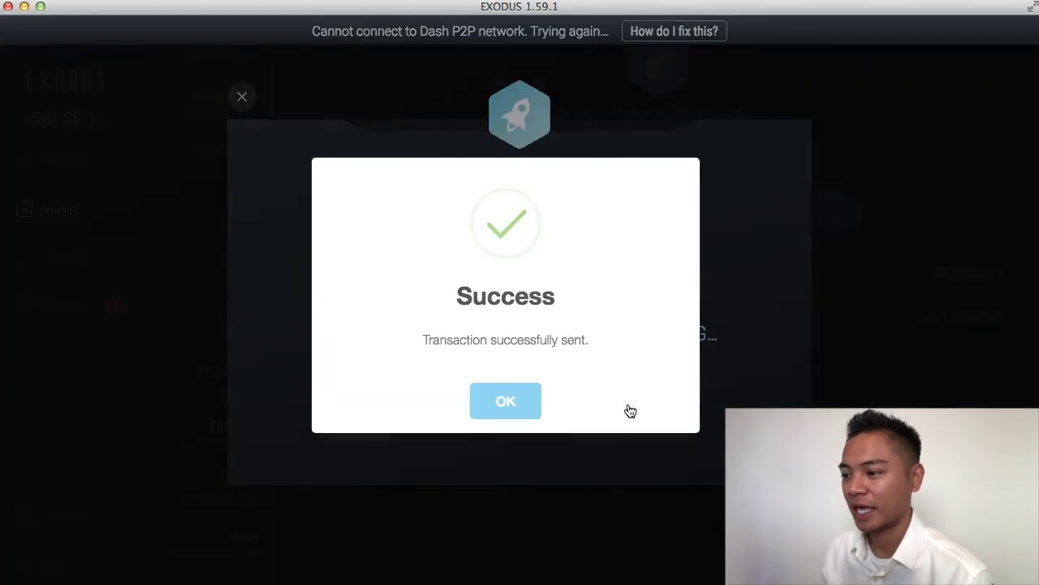
left_click(525, 404)
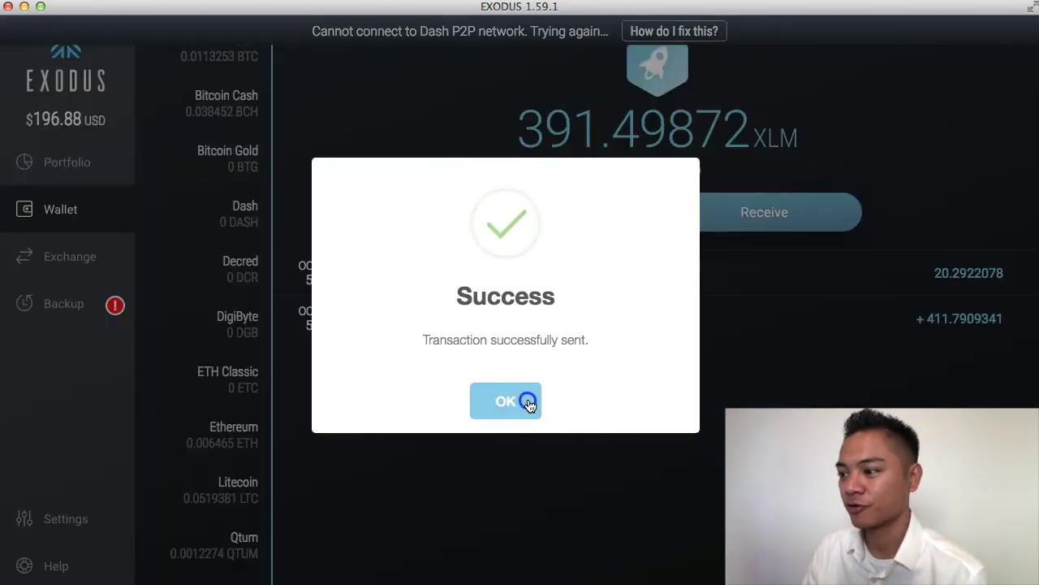
left_click(506, 297)
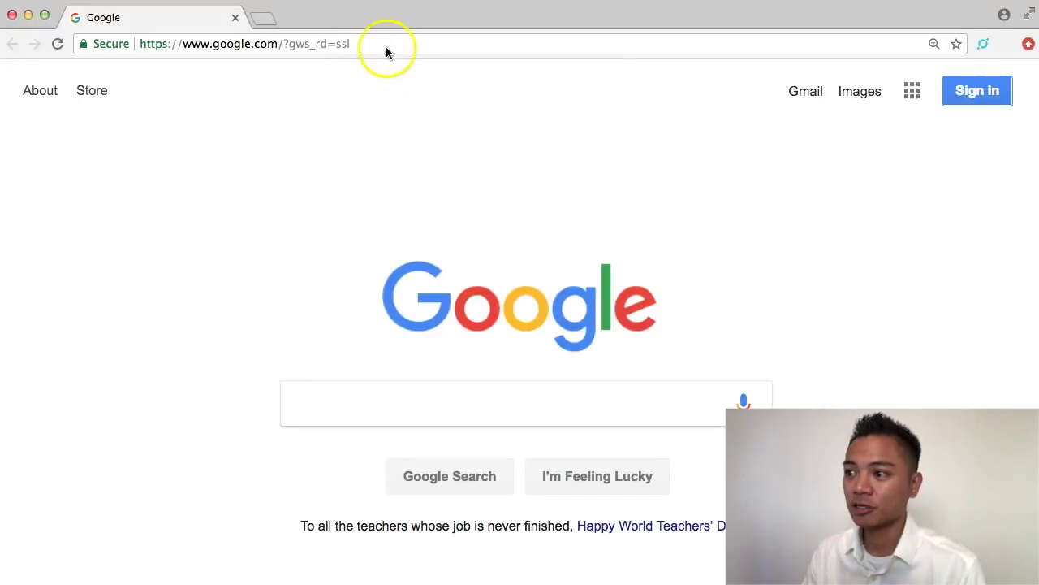
- Switch to the Chrome browser, open stellarchain.io, and check that the site uses a secure https connection
left_click(385, 47)
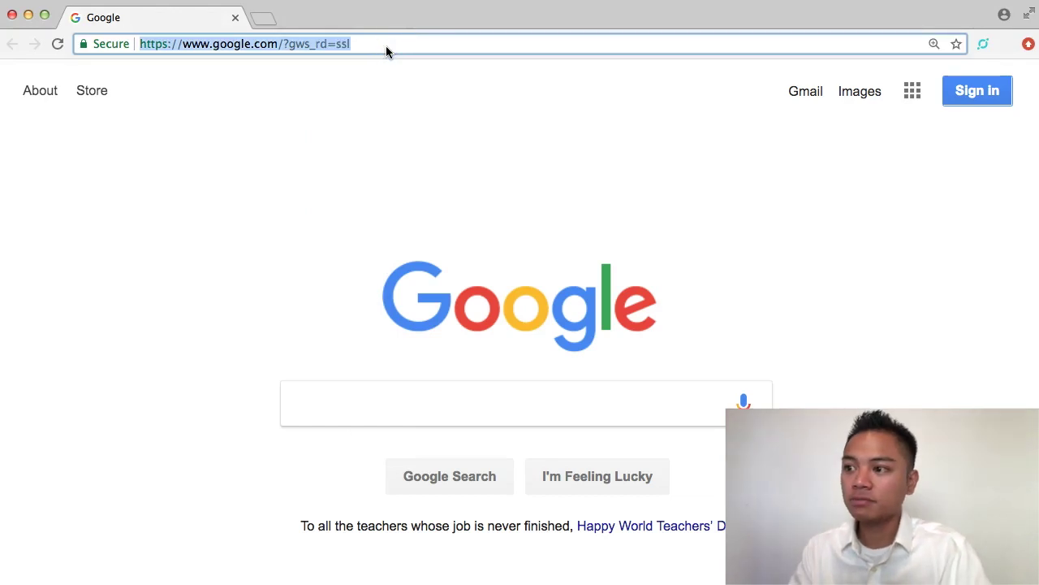
type("stellarchain.io")
key("Return")
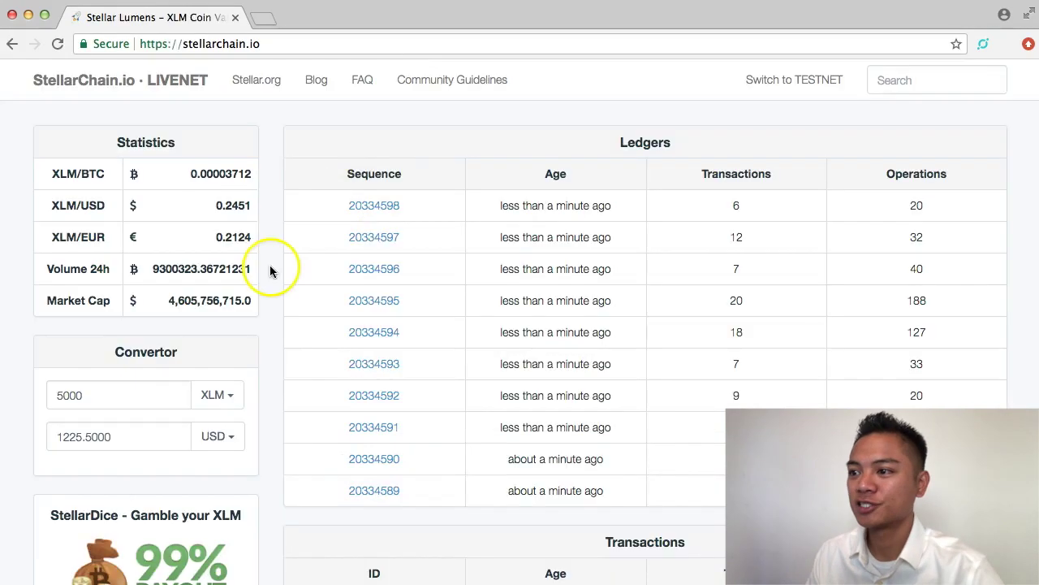
double_click(154, 44)
left_click_drag(157, 46, 102, 49)
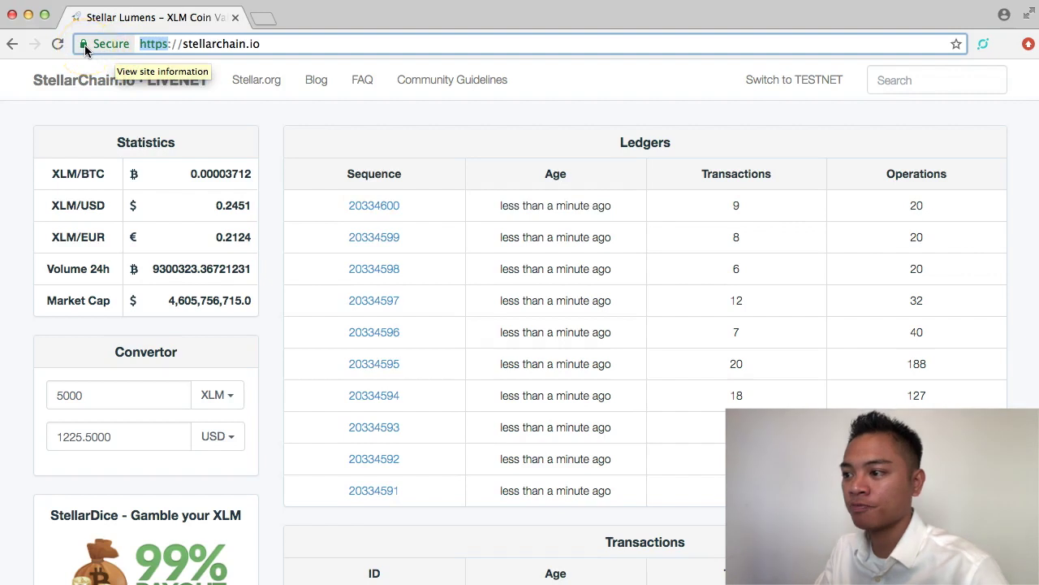
left_click(268, 109)
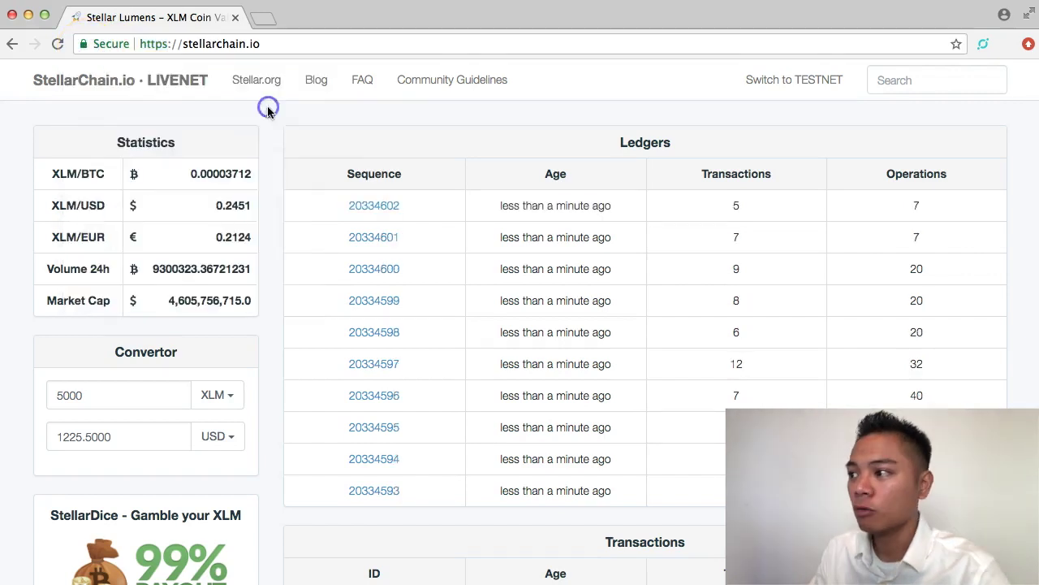
- Search StellarChain for the copied Foxlet Stellar address
left_click(934, 81)
right_click(873, 79)
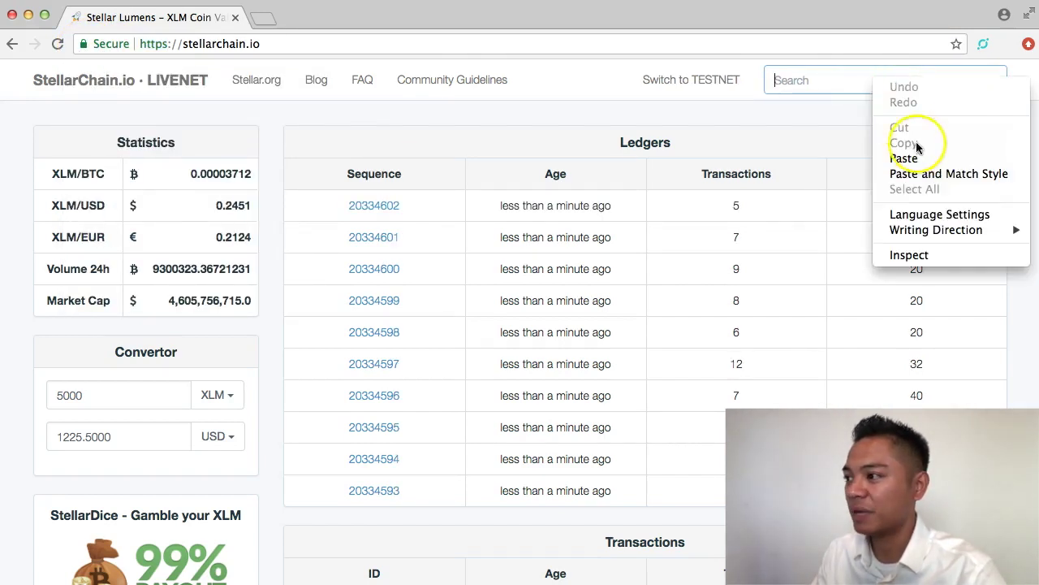
left_click(920, 160)
key("Return")
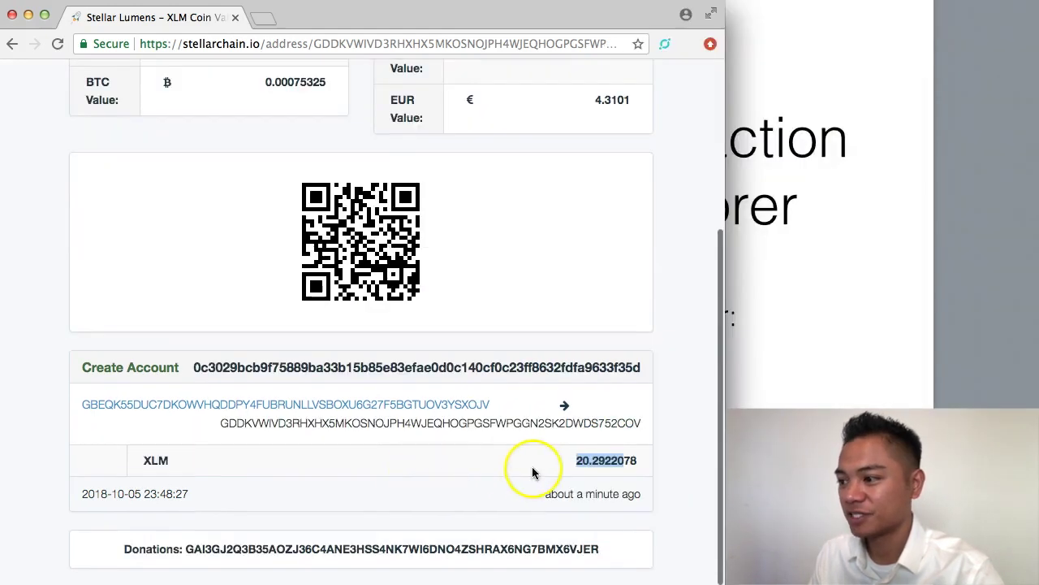
- Examine the transferred XLM amount and the sending and receiving addresses in the Create Account transaction on StellarChain
left_click(540, 462)
left_click_drag(562, 462, 638, 462)
left_click(636, 464)
scroll(612, 462, "down", 1)
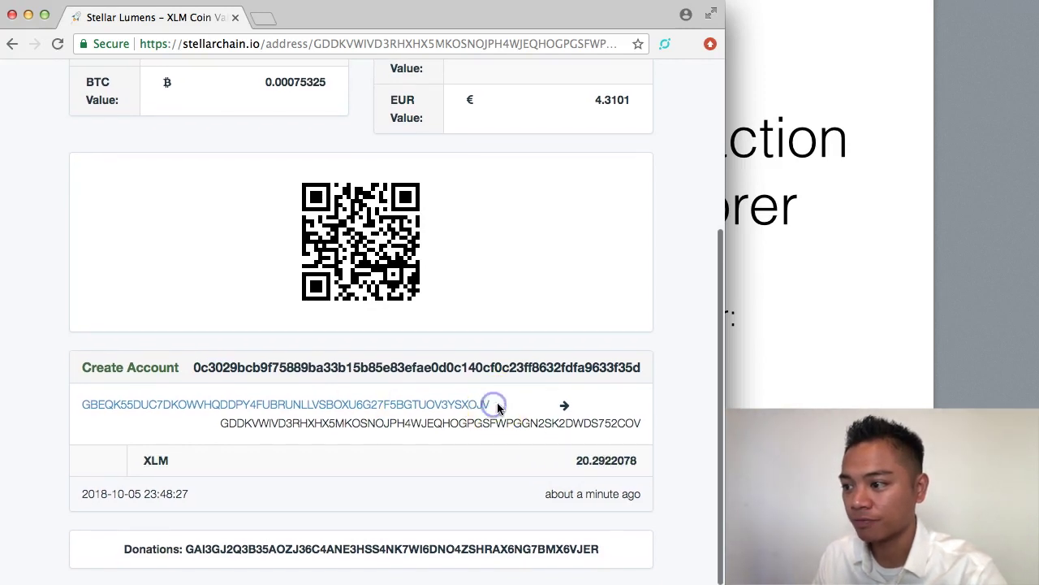
left_click(229, 421)
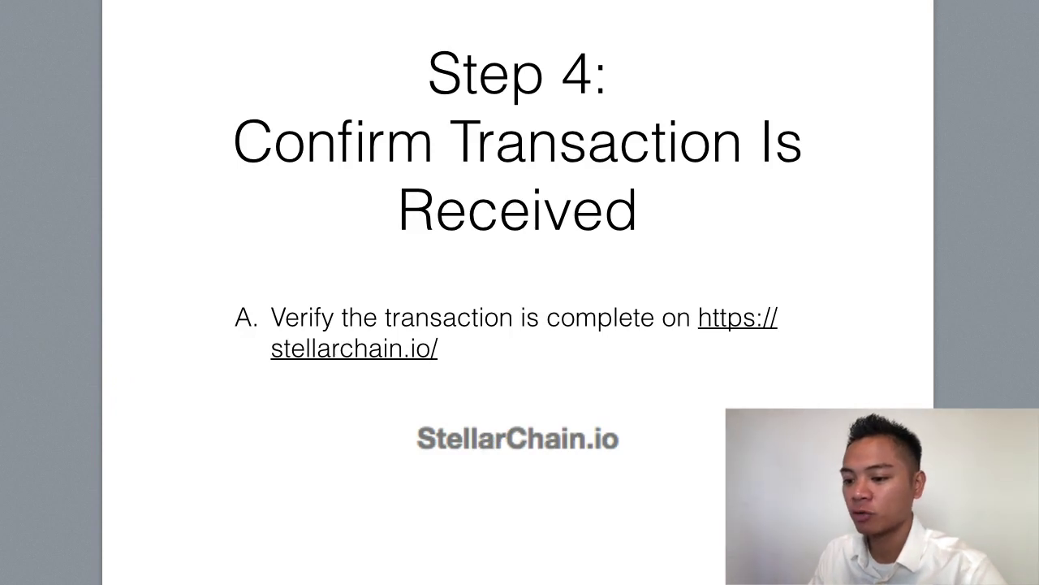
key("super+Tab")
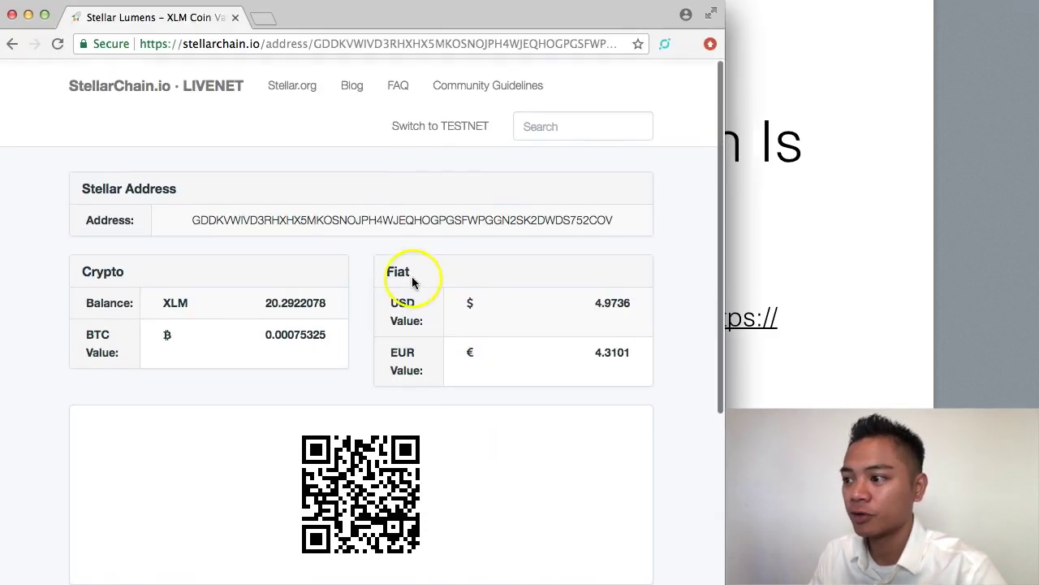
scroll(412, 276, "down", 3)
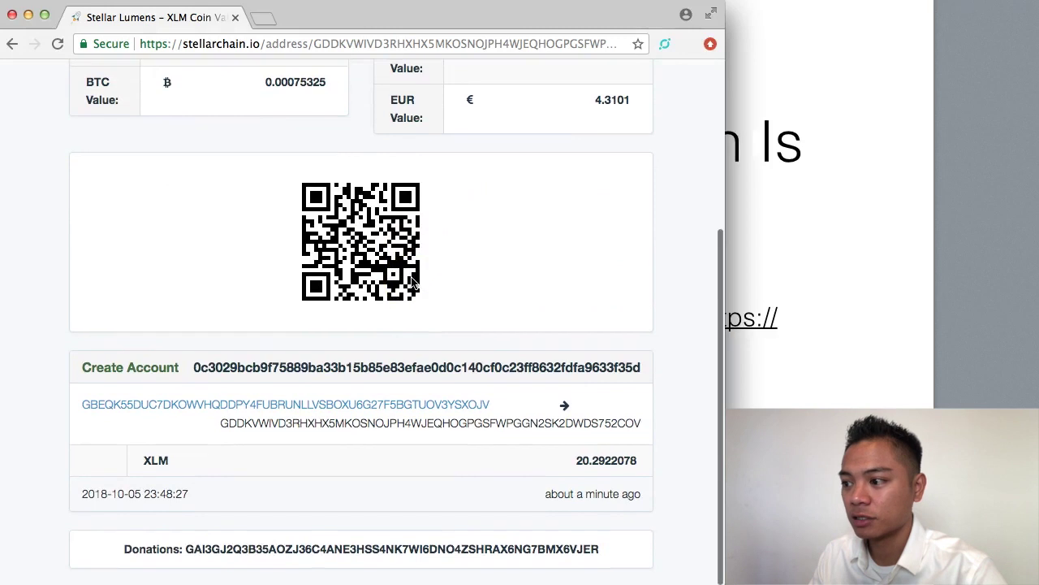
scroll(412, 323, "up", 1)
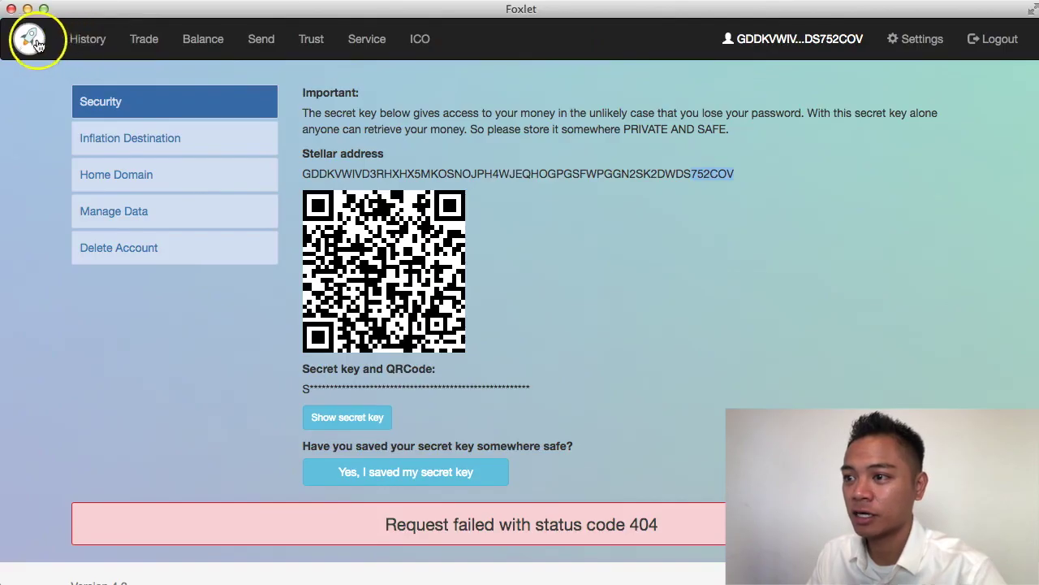
- In Foxlet, review the latest payments, and refresh and check the account's XLM balance
left_click(82, 45)
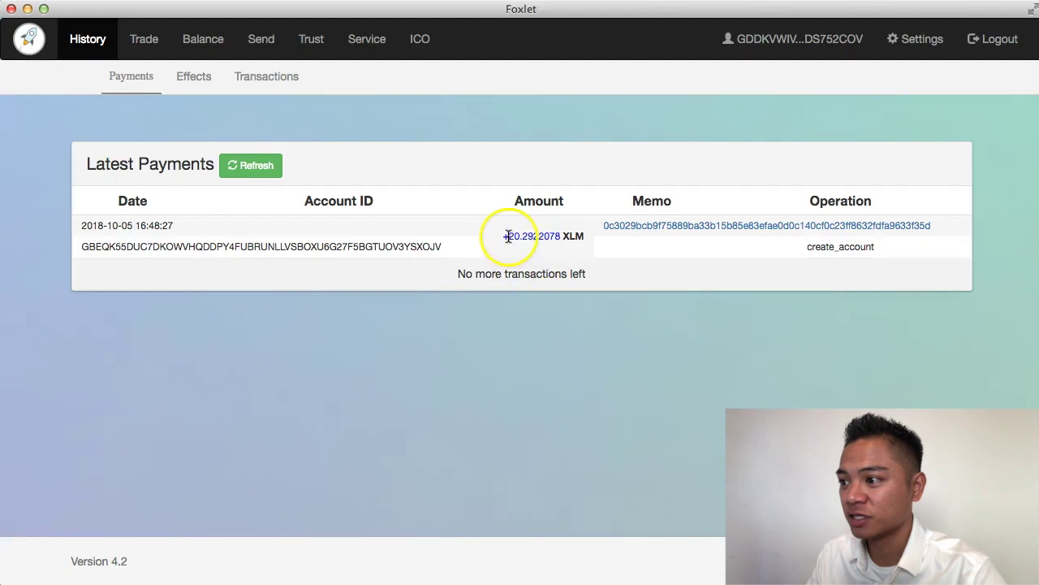
left_click(213, 41)
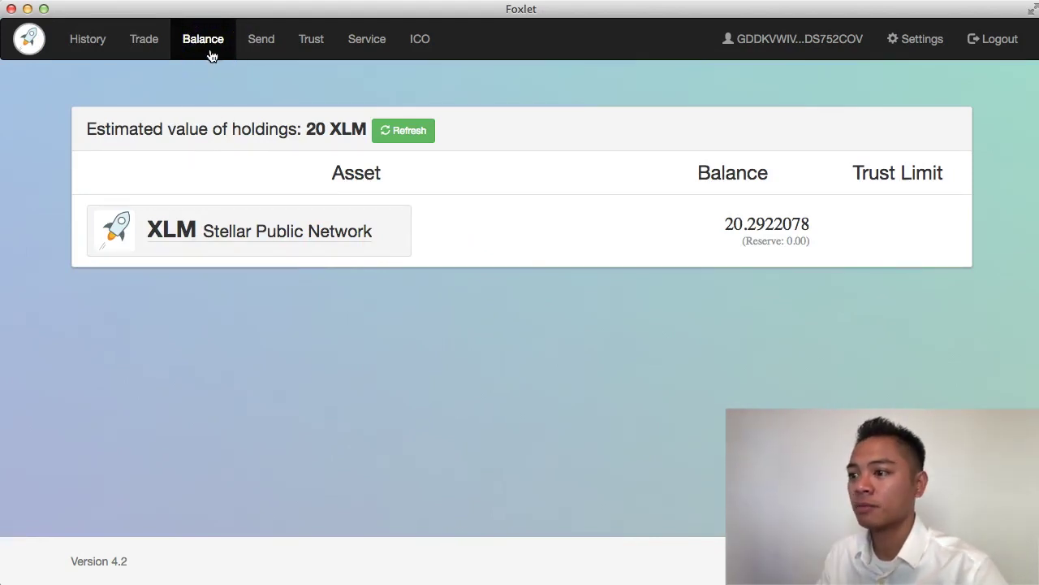
left_click_drag(128, 132, 357, 134)
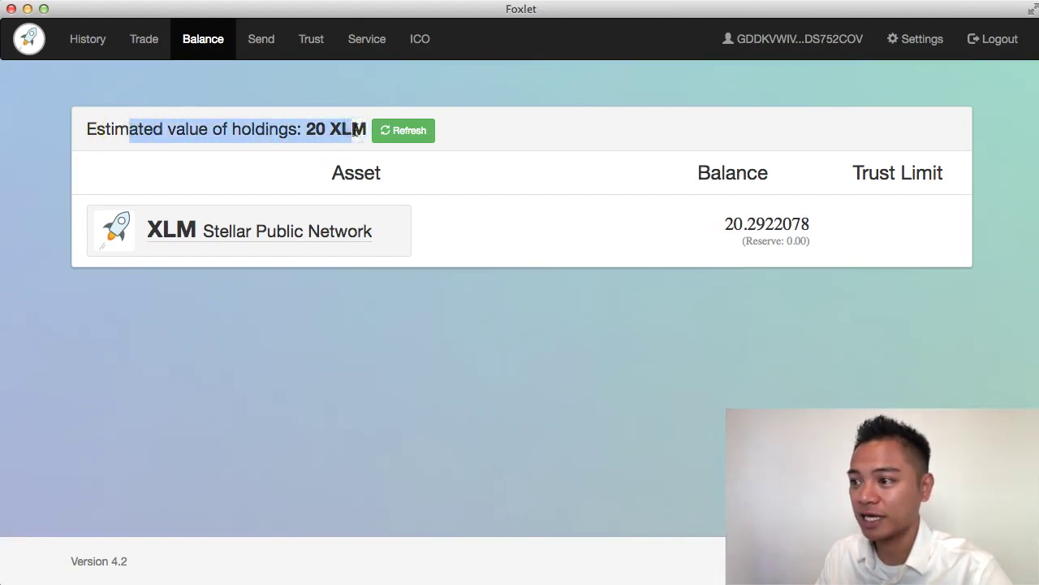
double_click(357, 133)
left_click(403, 134)
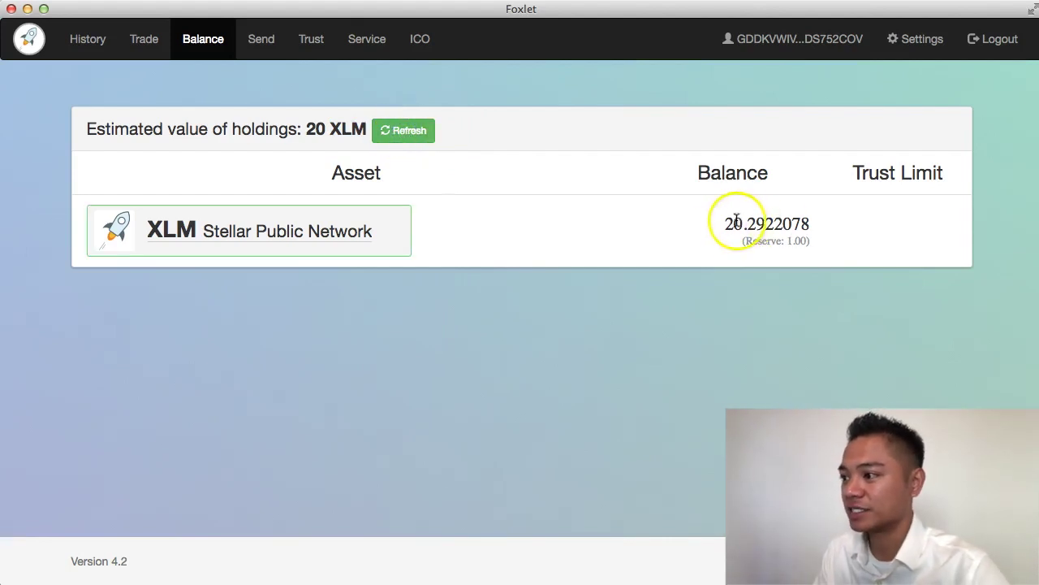
left_click_drag(737, 221, 778, 225)
left_click(757, 318)
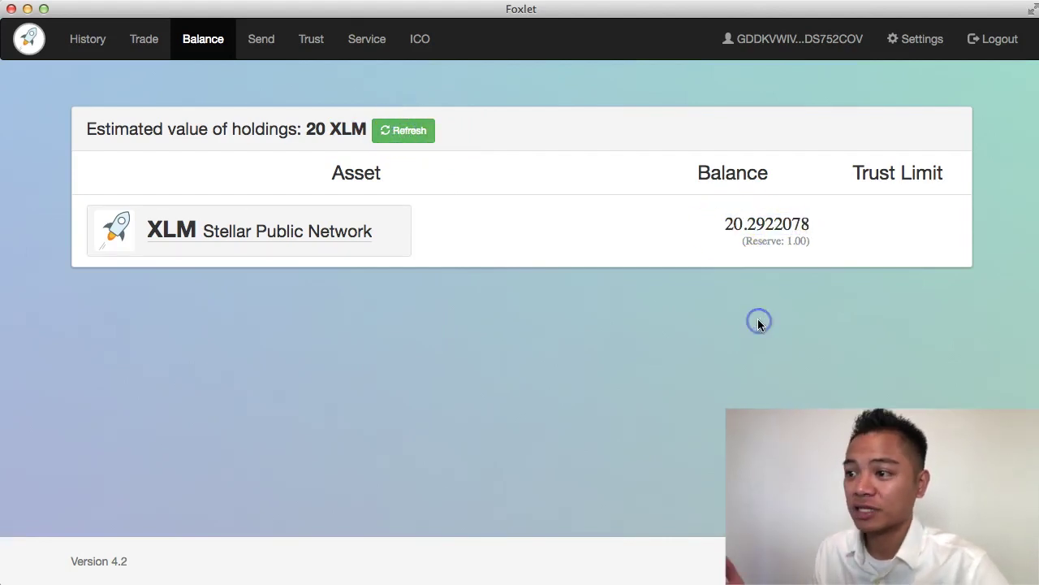
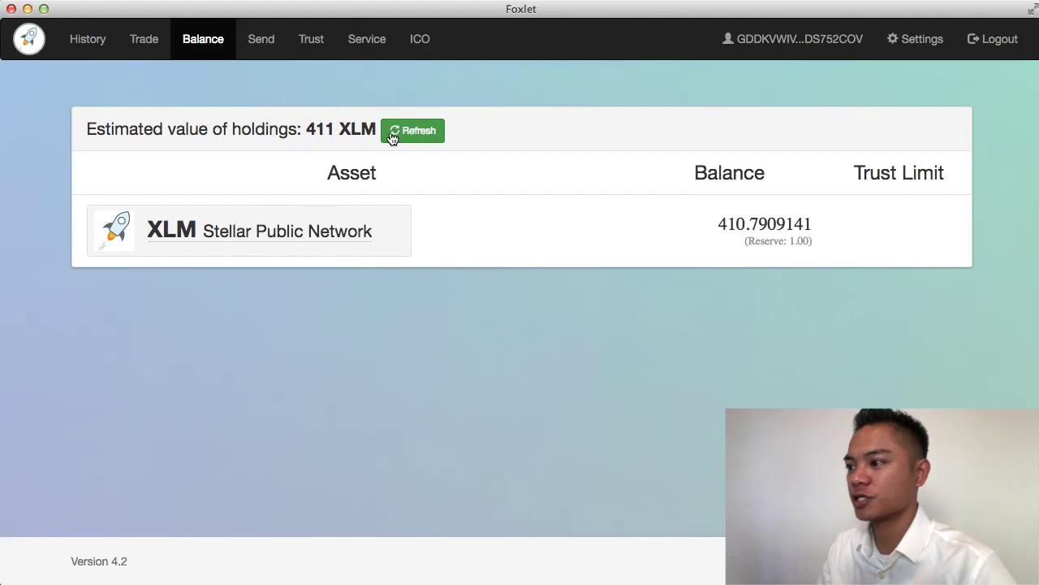
- Refresh the Foxlet balance and the StellarChain address page in Chrome, and compare their XLM balances
left_click(392, 136)
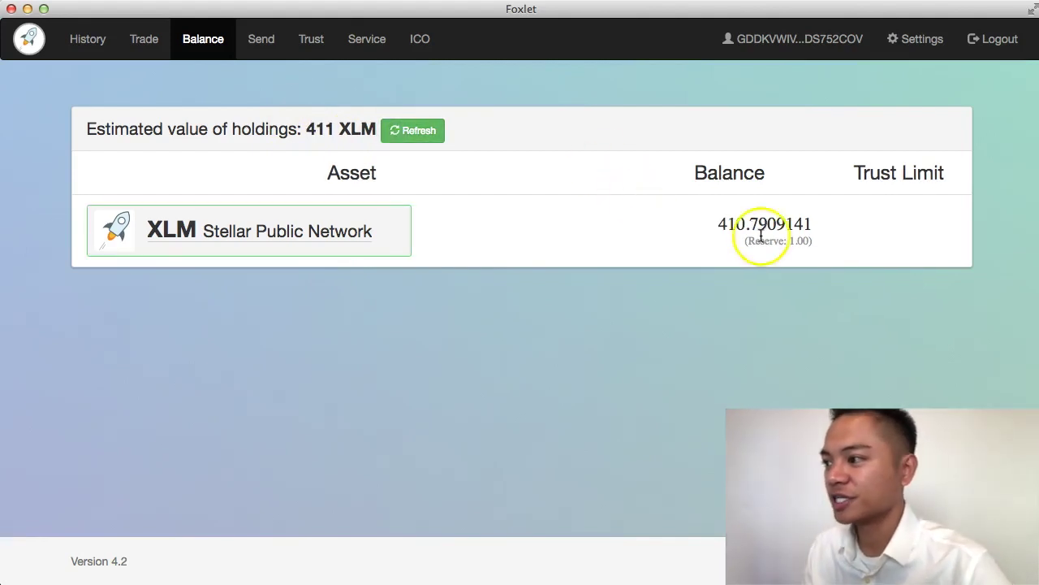
double_click(731, 224)
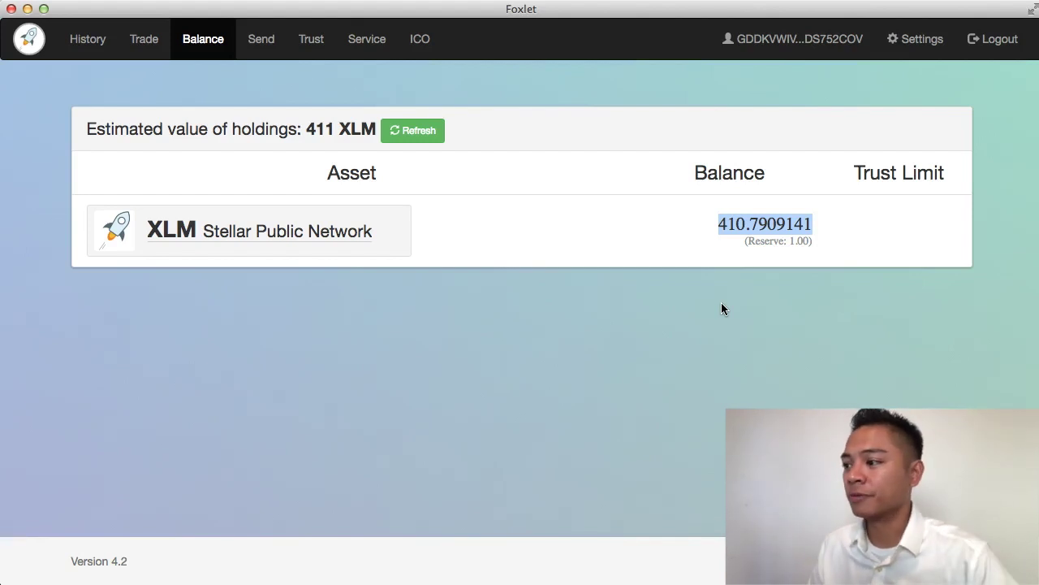
key("super+Tab")
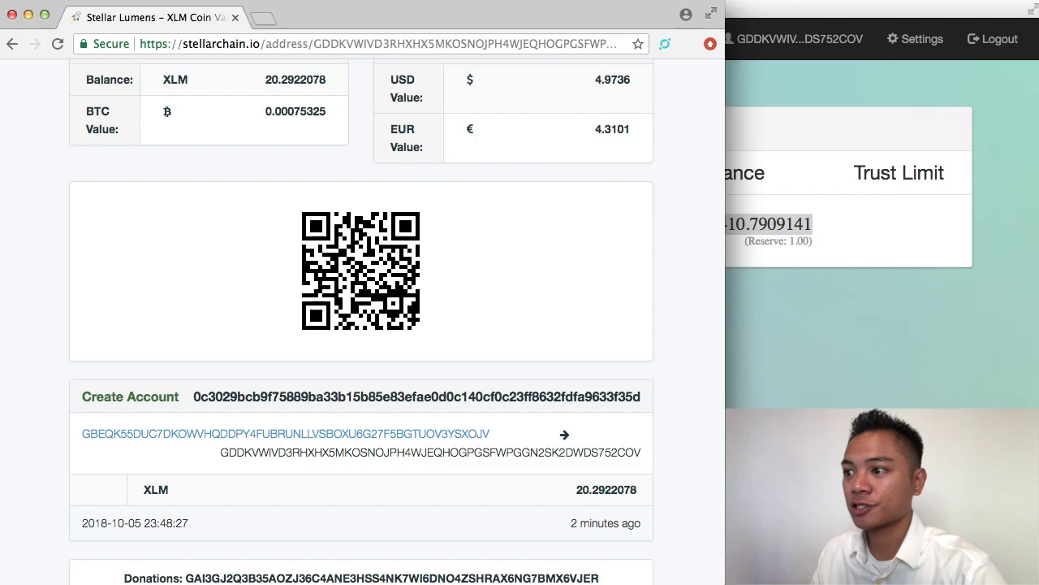
scroll(289, 347, "up", 5)
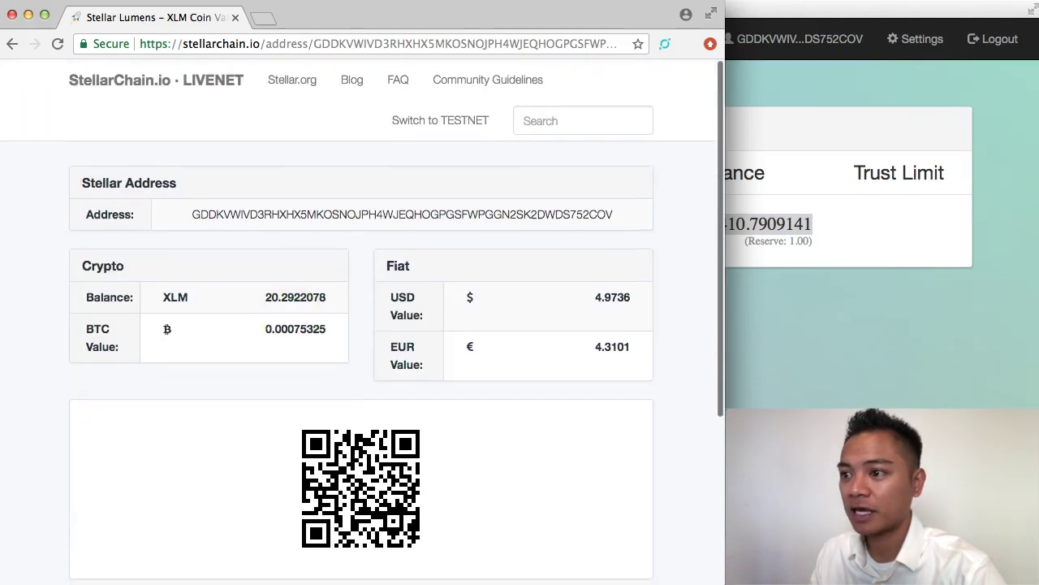
left_click(57, 44)
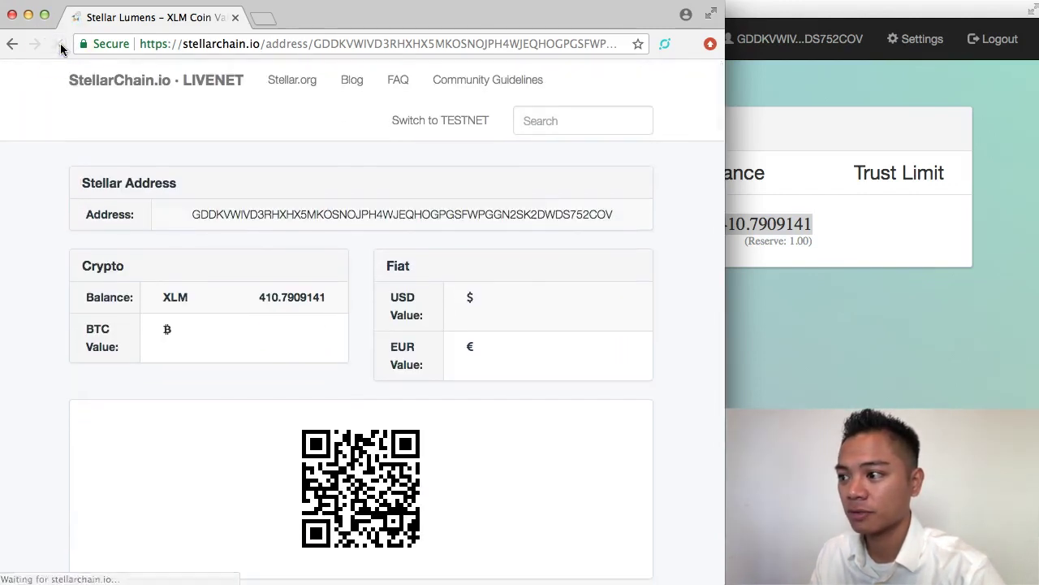
left_click_drag(258, 297, 294, 295)
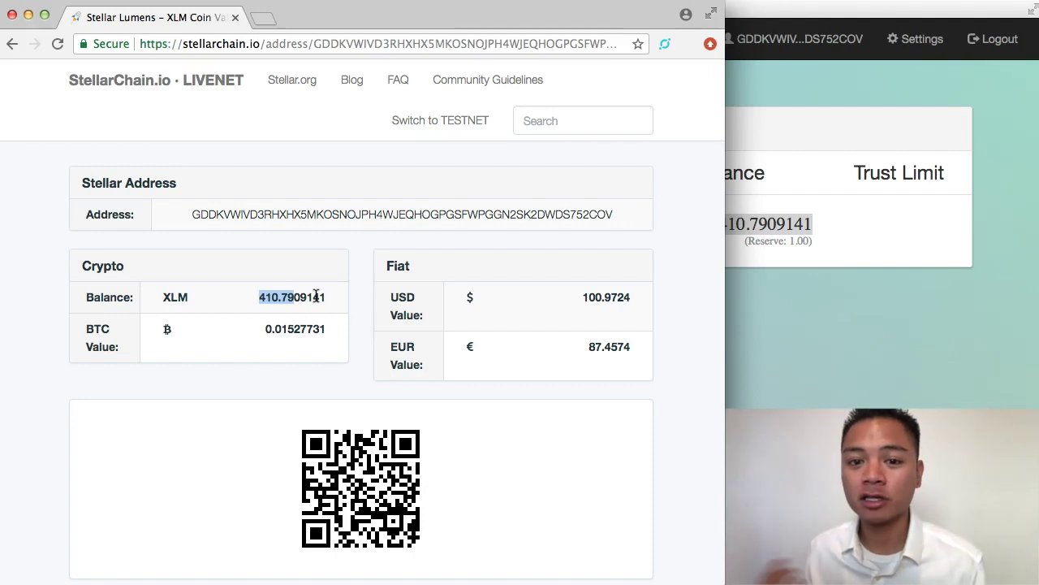
- Compare the account's XLM balance in Foxlet with the one on its StellarChain address page in Chrome
left_click(823, 344)
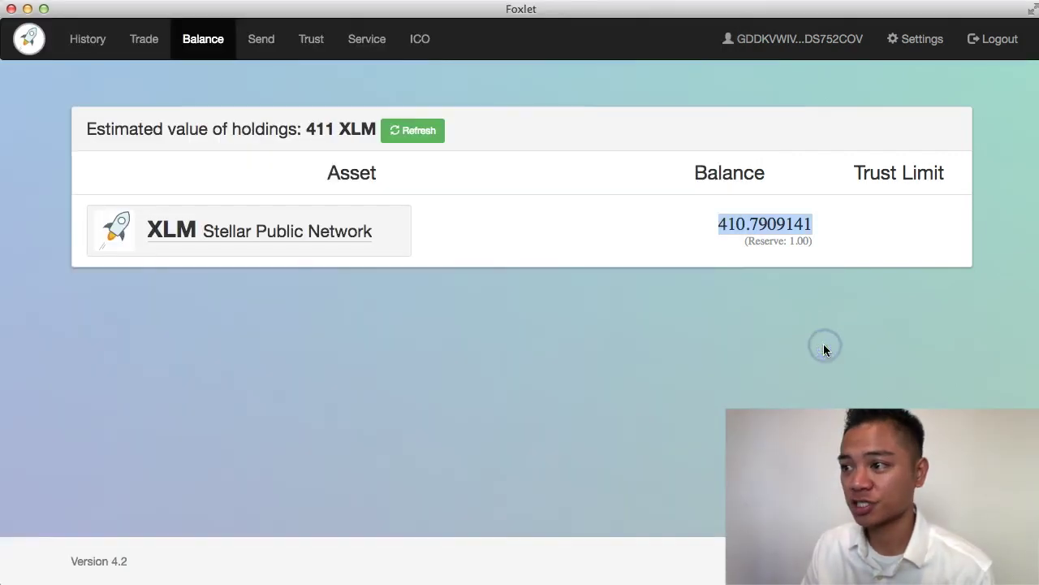
key("super+Tab")
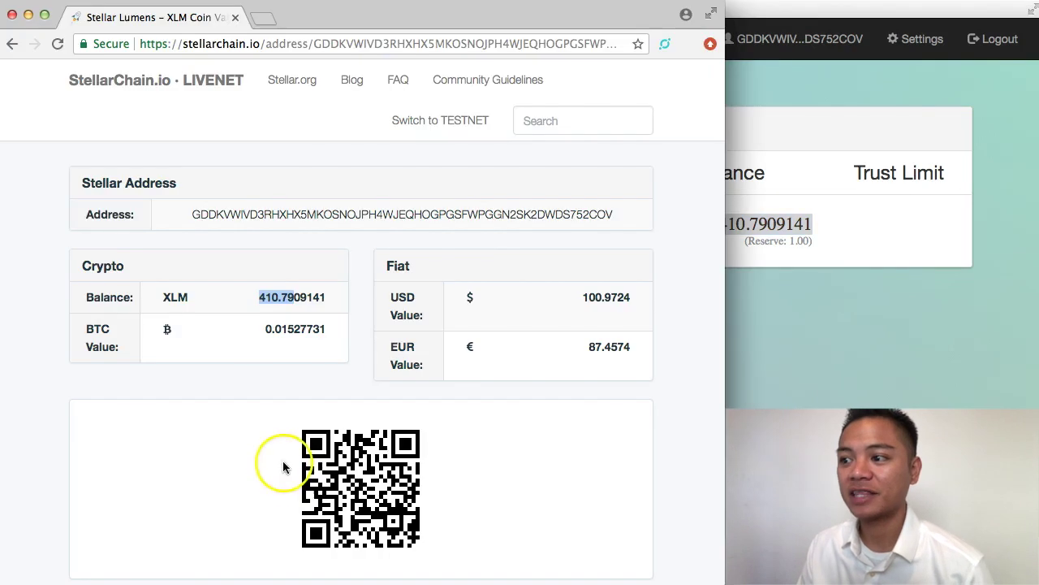
left_click(264, 344)
left_click(267, 295)
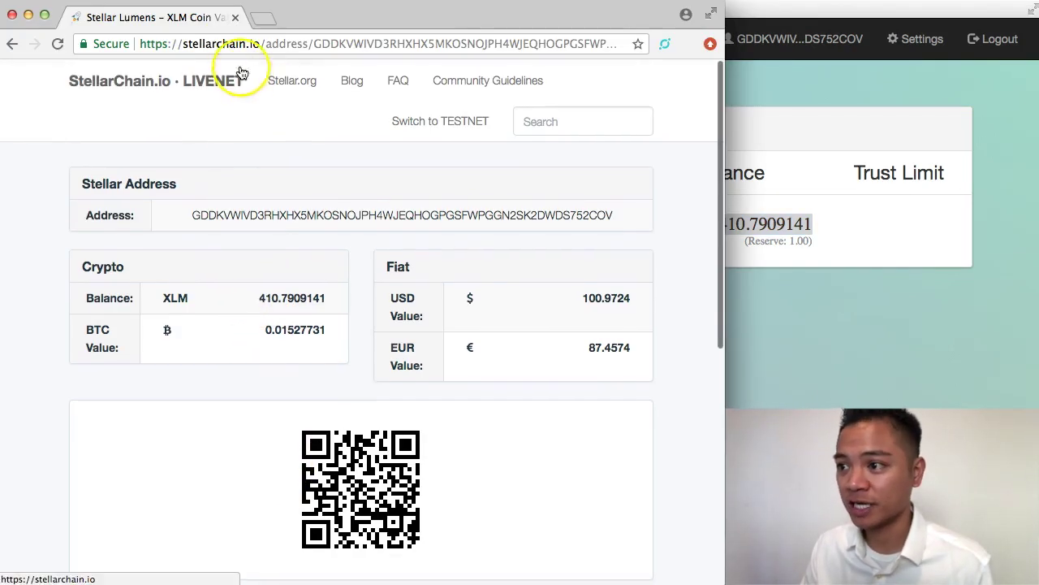
double_click(233, 43)
left_click(336, 344)
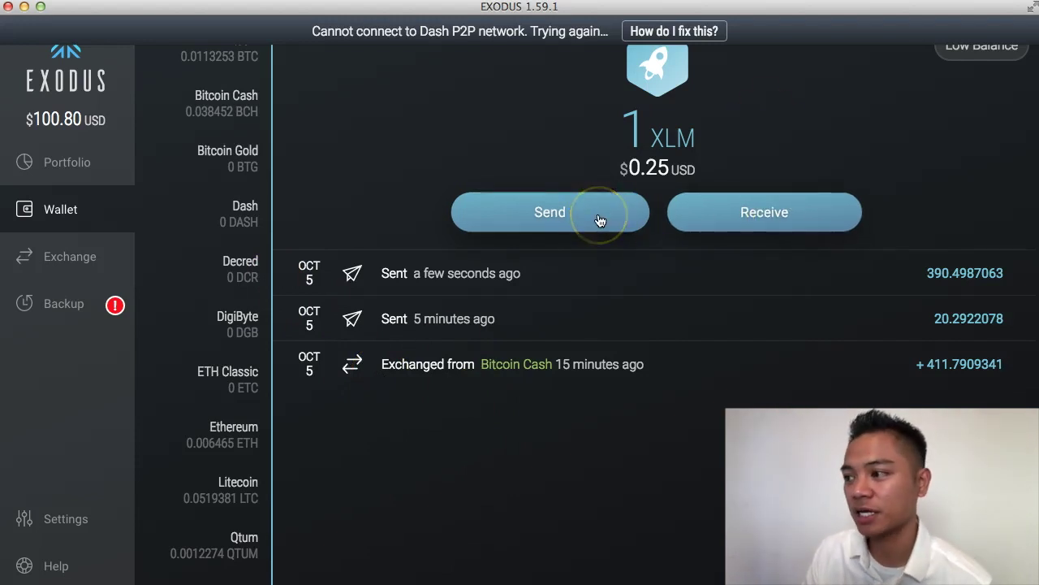
- In Exodus, open the receiving details of the Stellar wallet and copy its address
left_click(777, 216)
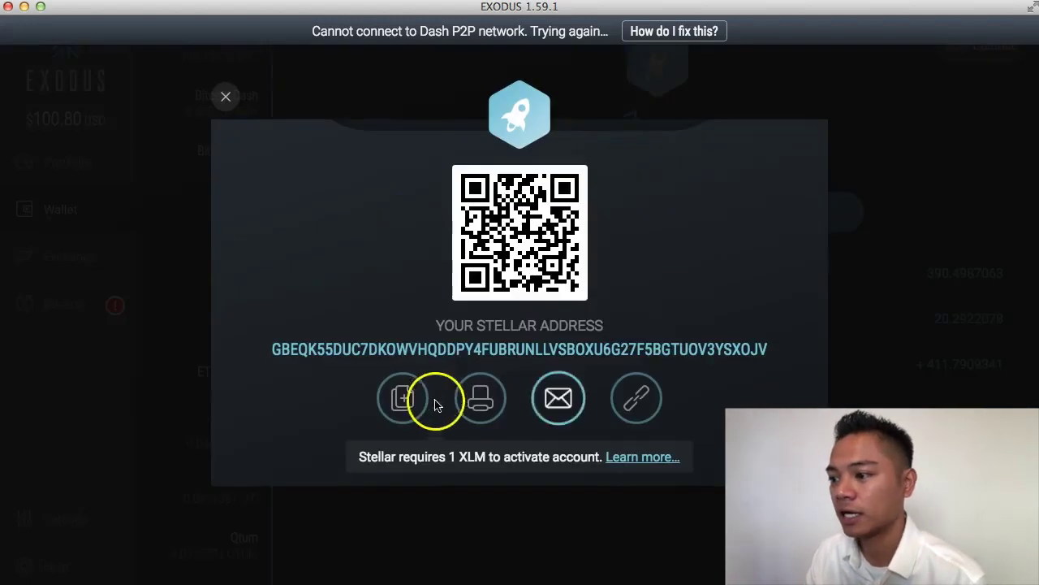
left_click(403, 406)
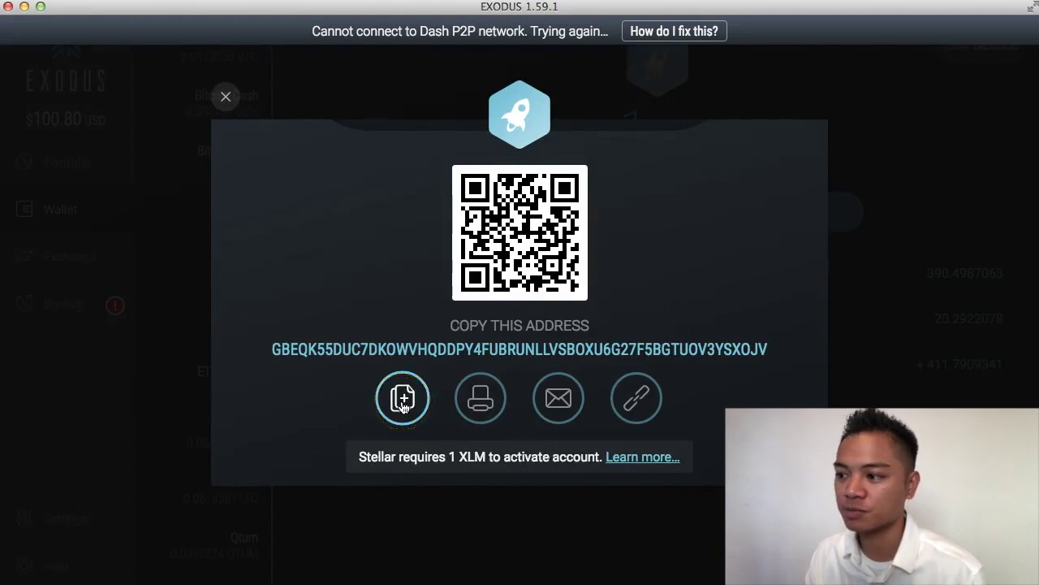
left_click(403, 406)
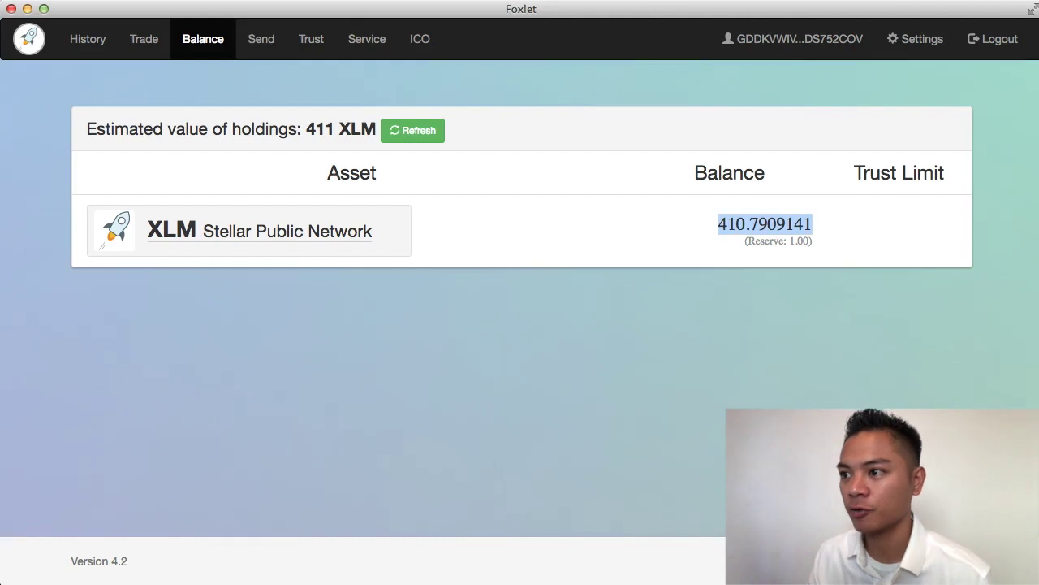
- In Foxlet, open the form for sending assets and paste the copied Exodus Stellar address as the recipient
left_click(373, 431)
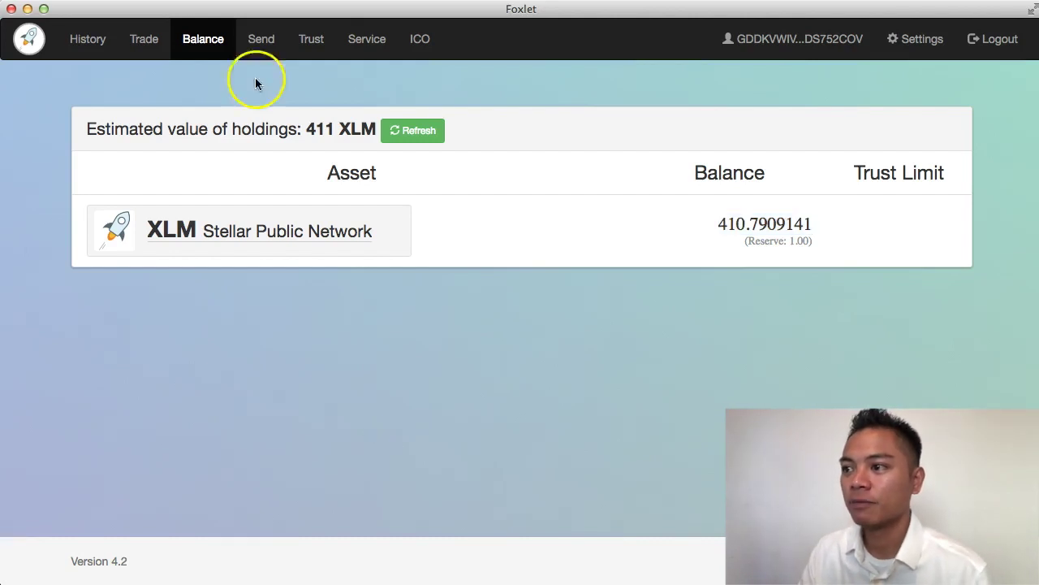
left_click(262, 40)
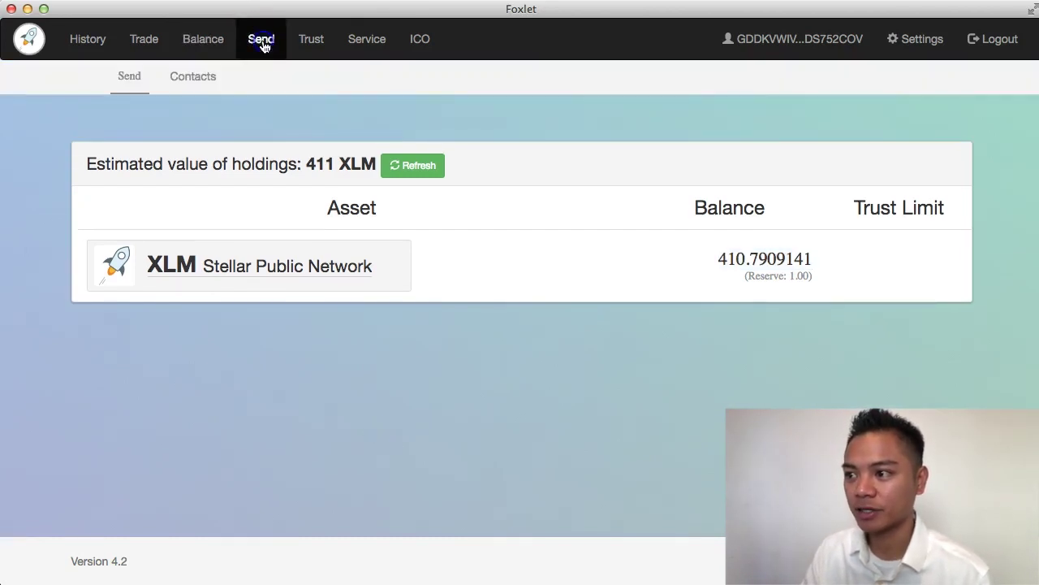
scroll(495, 264, "down", 3)
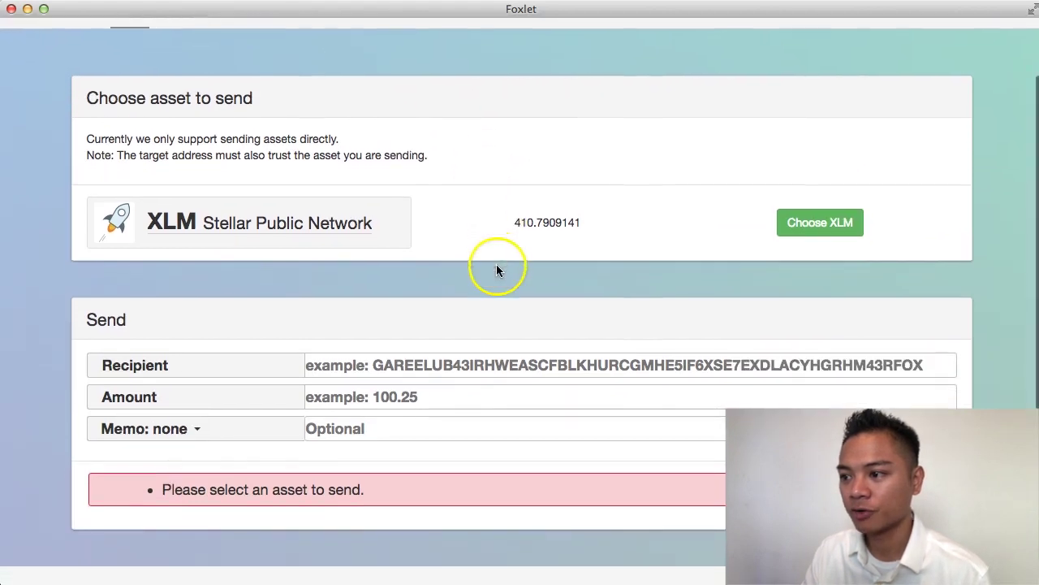
left_click(463, 334)
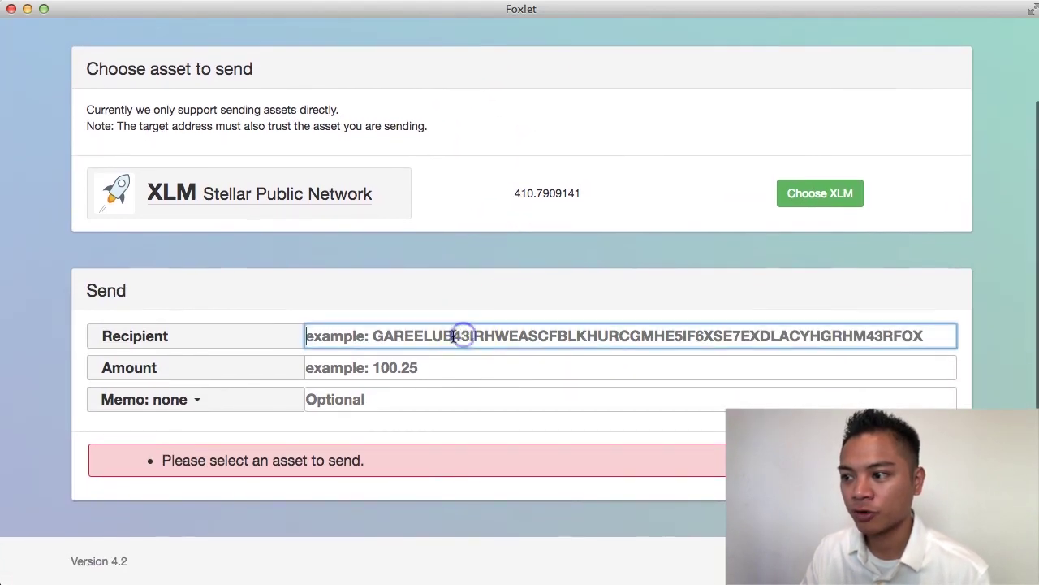
right_click(451, 334)
left_click(482, 416)
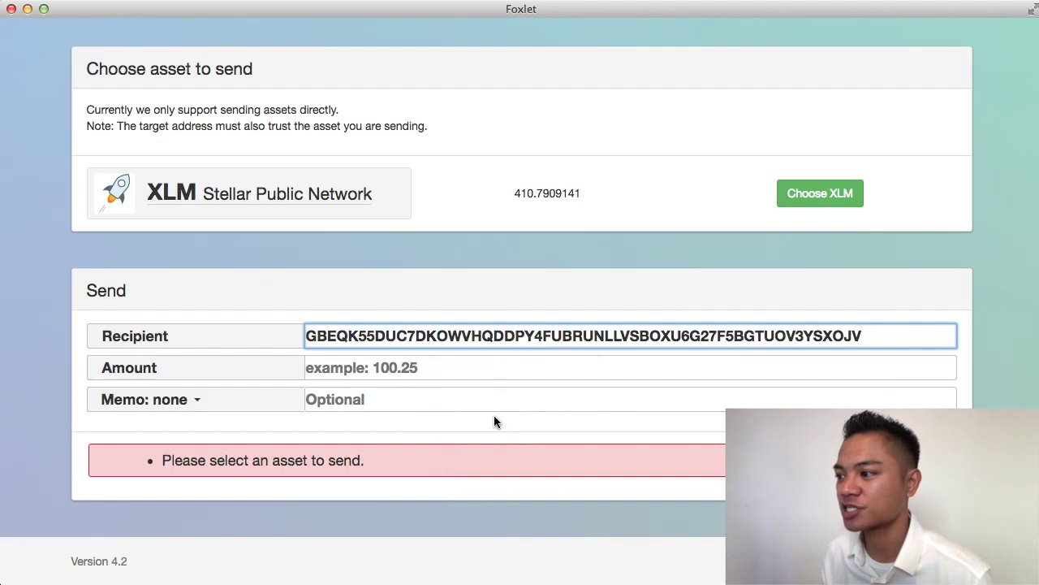
- Compare the last characters of the recipient address in Foxlet with the Stellar address shown in Exodus
left_click_drag(814, 336, 896, 336)
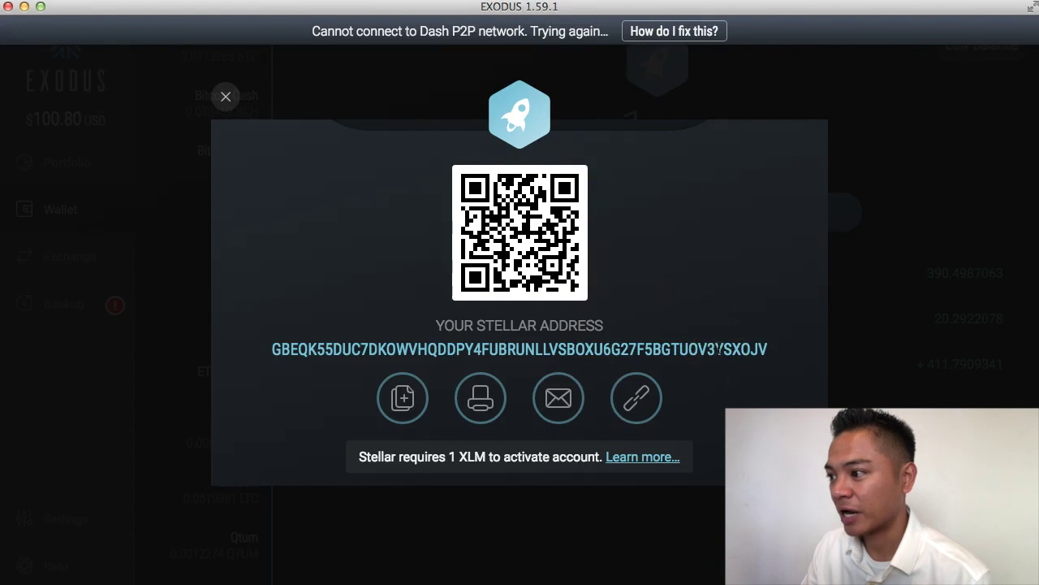
double_click(718, 349)
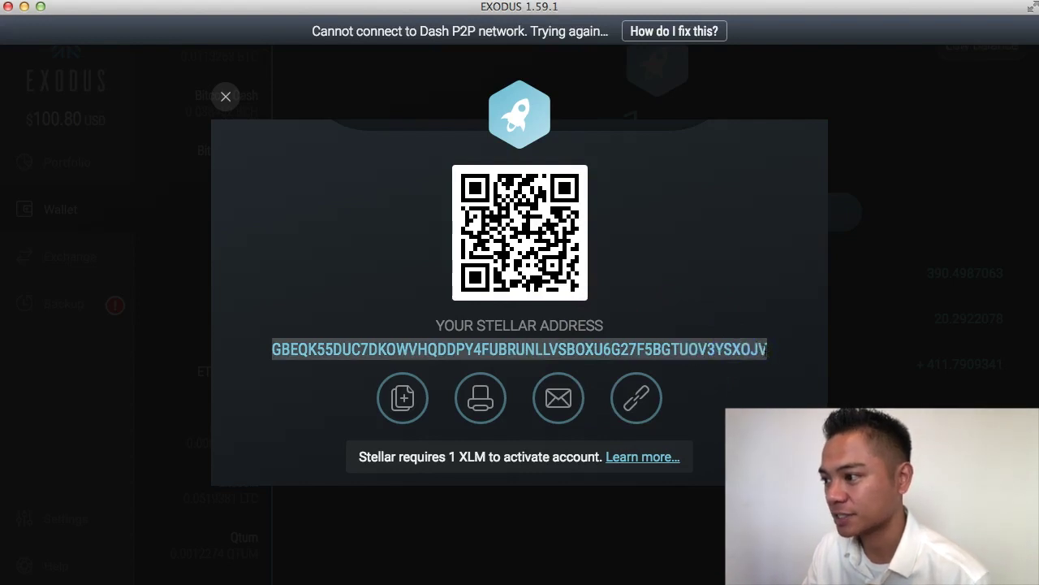
left_click(774, 354)
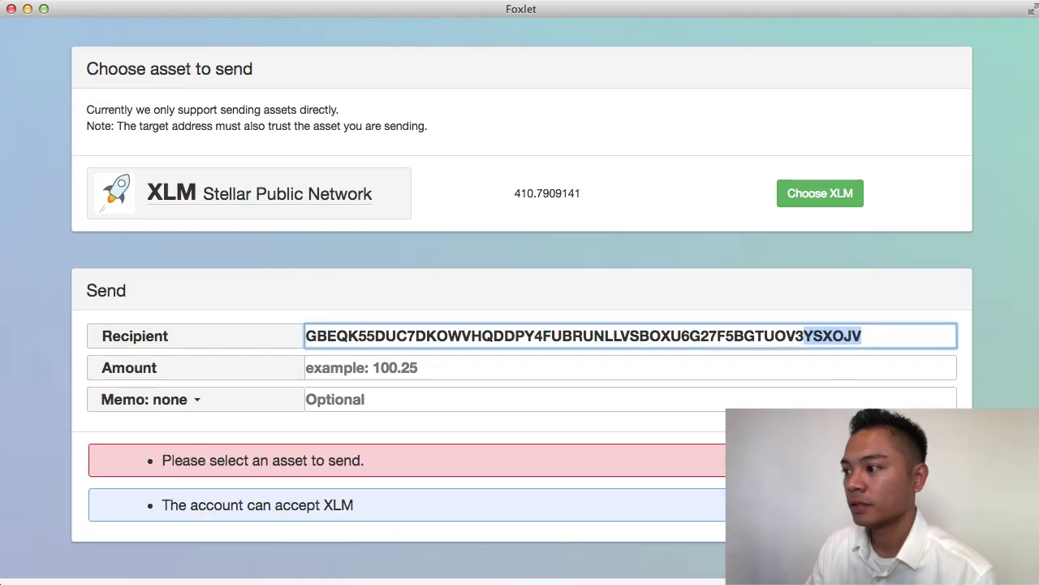
- In Foxlet, send 20 XLM to the pasted Exodus address without a memo
key("Tab")
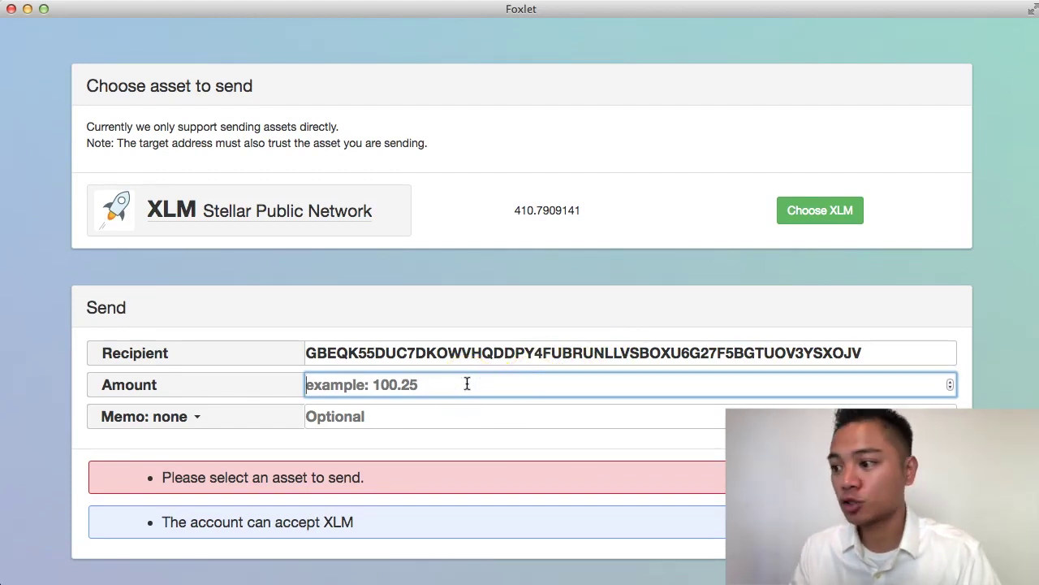
type("20")
scroll(398, 389, "down", 3)
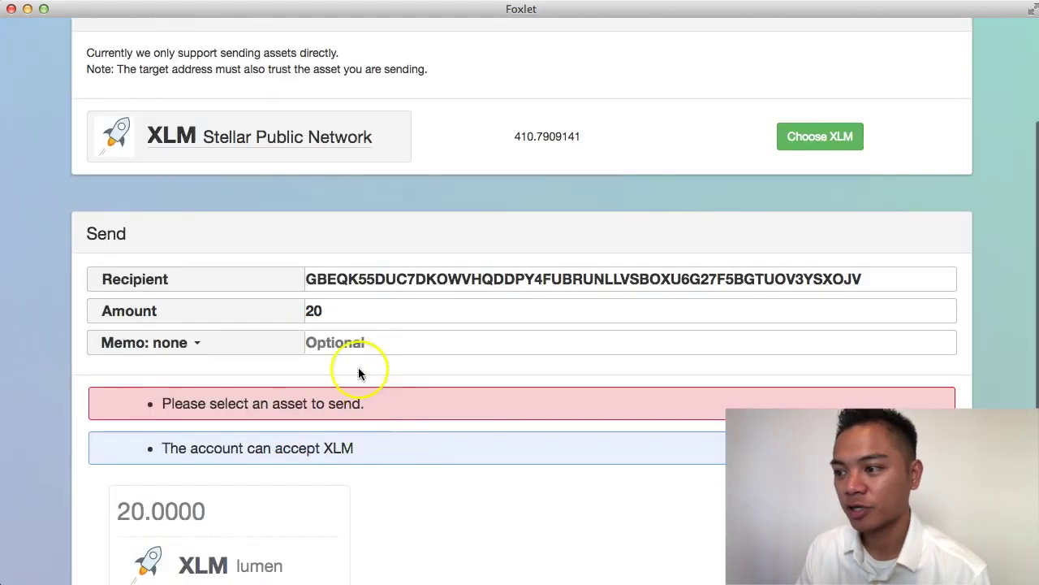
scroll(367, 357, "down", 5)
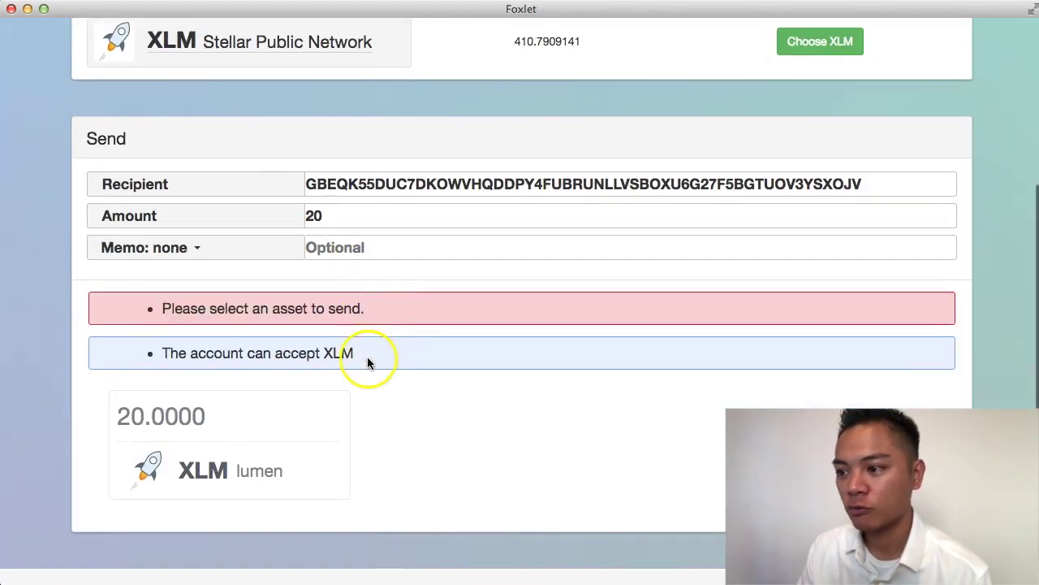
scroll(367, 363, "up", 7)
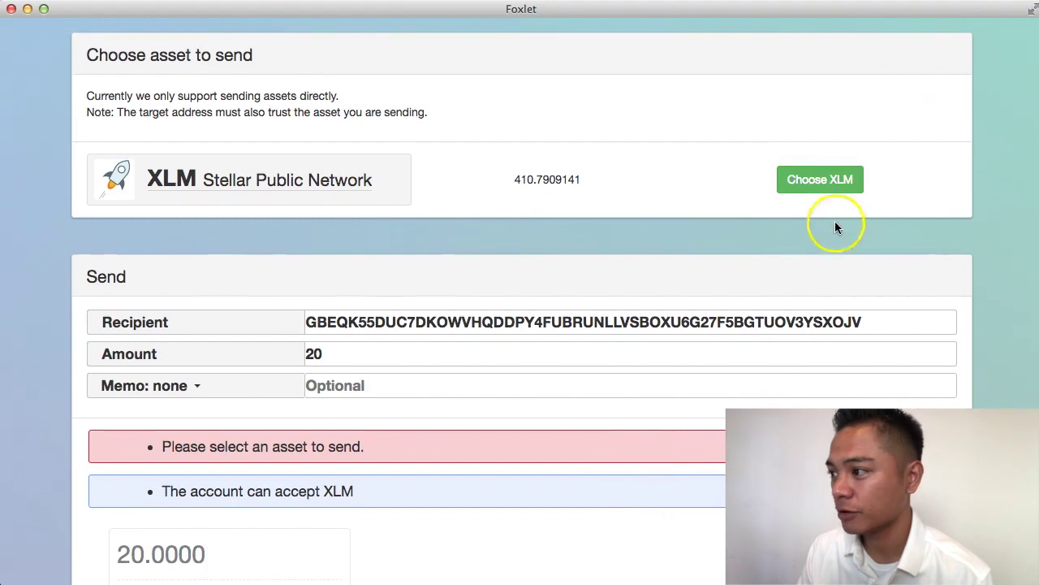
left_click(822, 182)
scroll(575, 274, "down", 5)
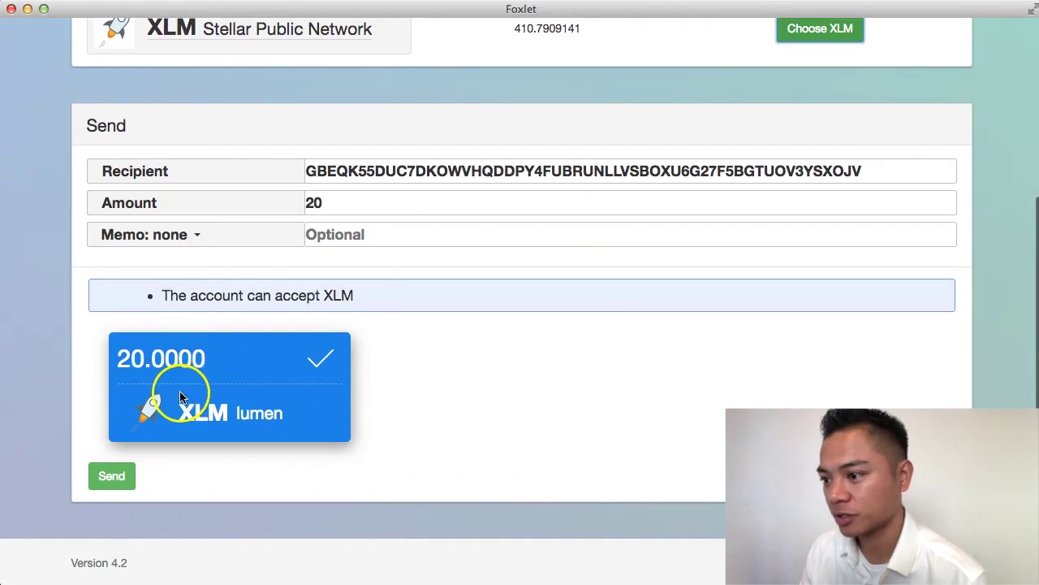
left_click(119, 481)
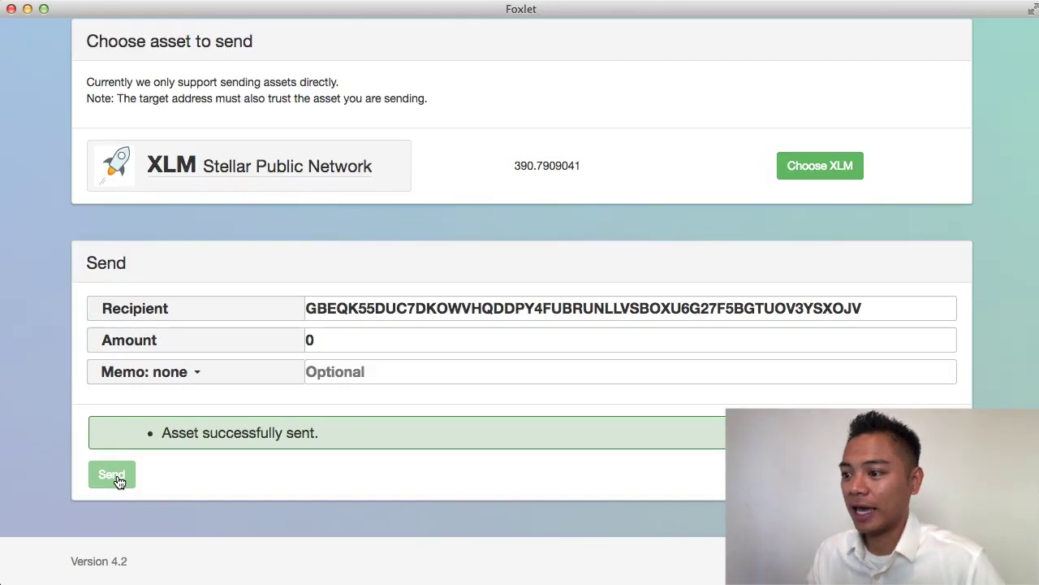
scroll(119, 481, "up", 1)
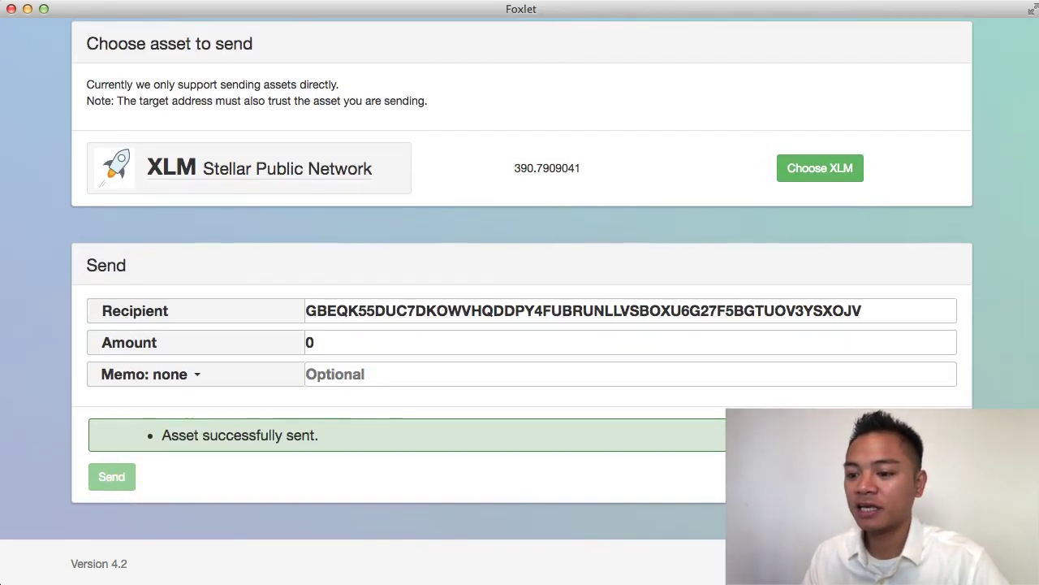
- In Chrome, search StellarChain for the copied Exodus Stellar address and check its XLM balance
key("super+Tab")
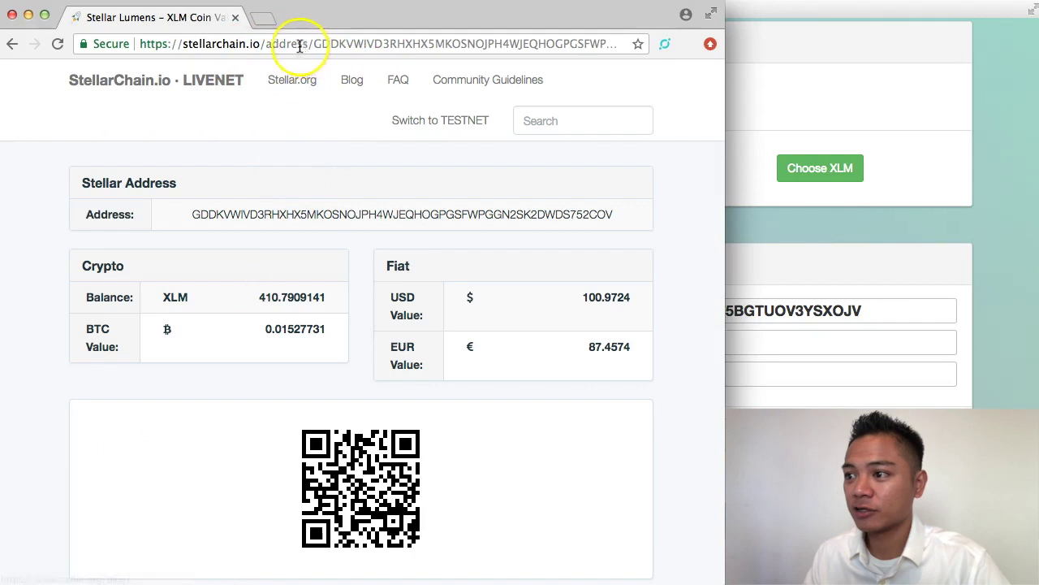
right_click(557, 120)
left_click(624, 197)
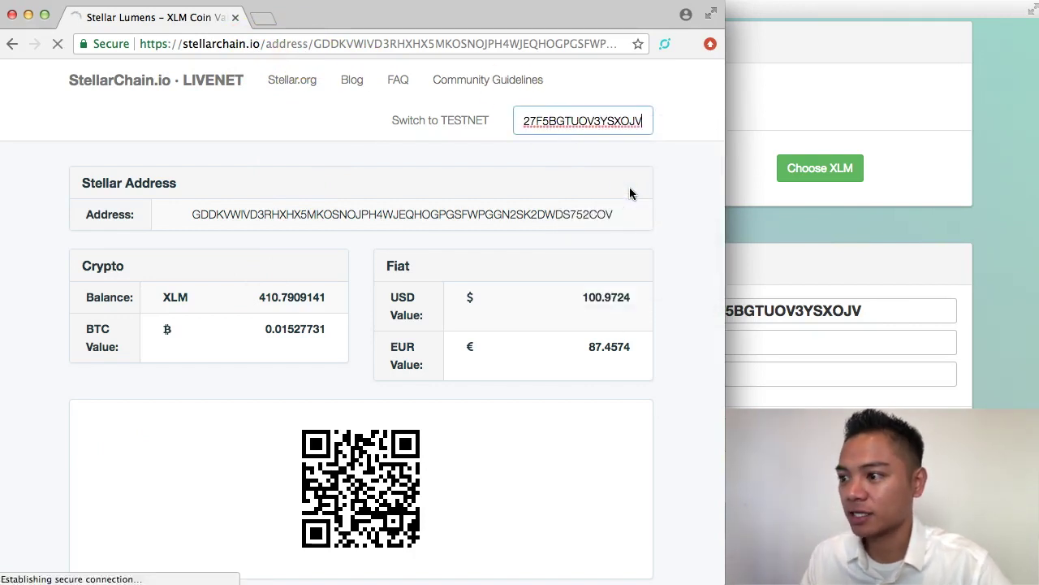
left_click(520, 296)
scroll(406, 301, "down", 1)
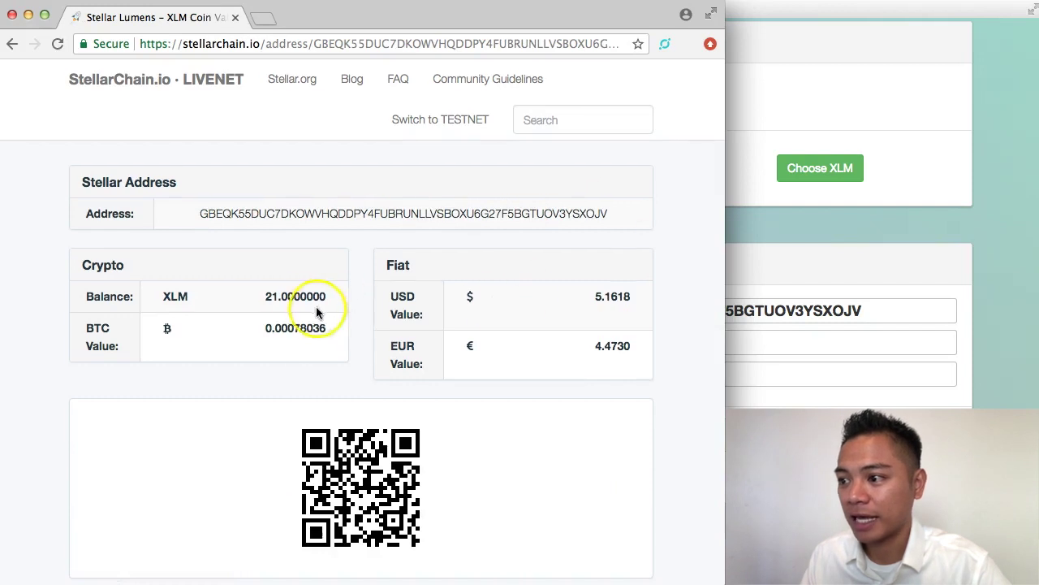
left_click_drag(267, 297, 327, 300)
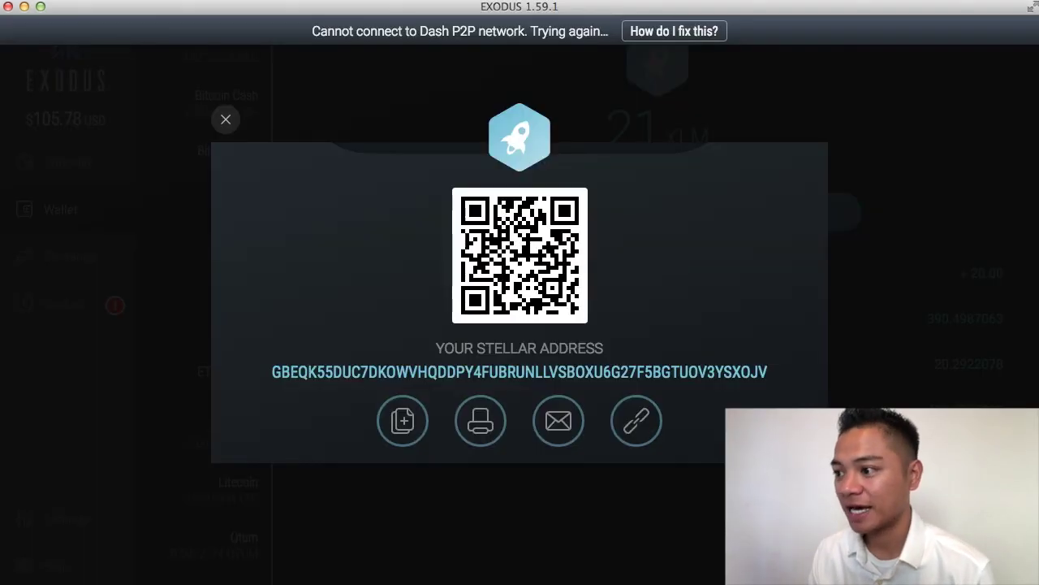
- In Exodus, check the received payment in the Stellar wallet's history and copy the wallet's receiving address again
left_click(226, 120)
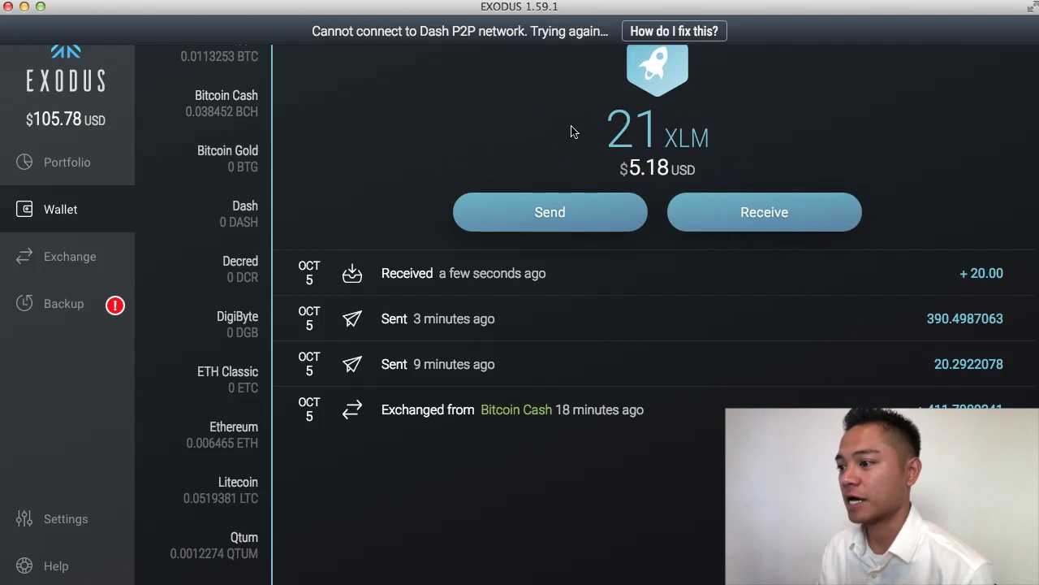
mouse_move(520, 279)
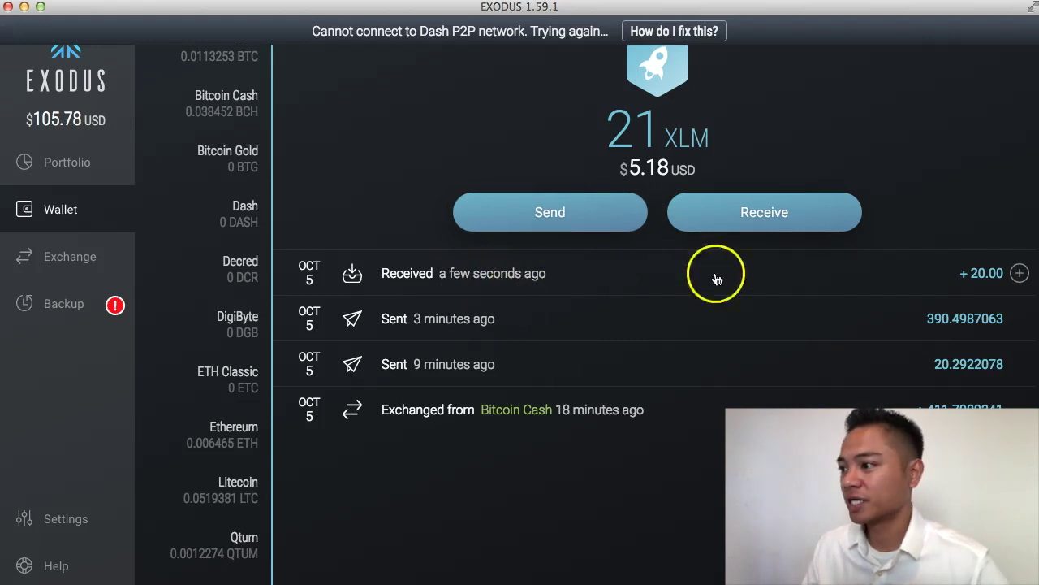
left_click(801, 217)
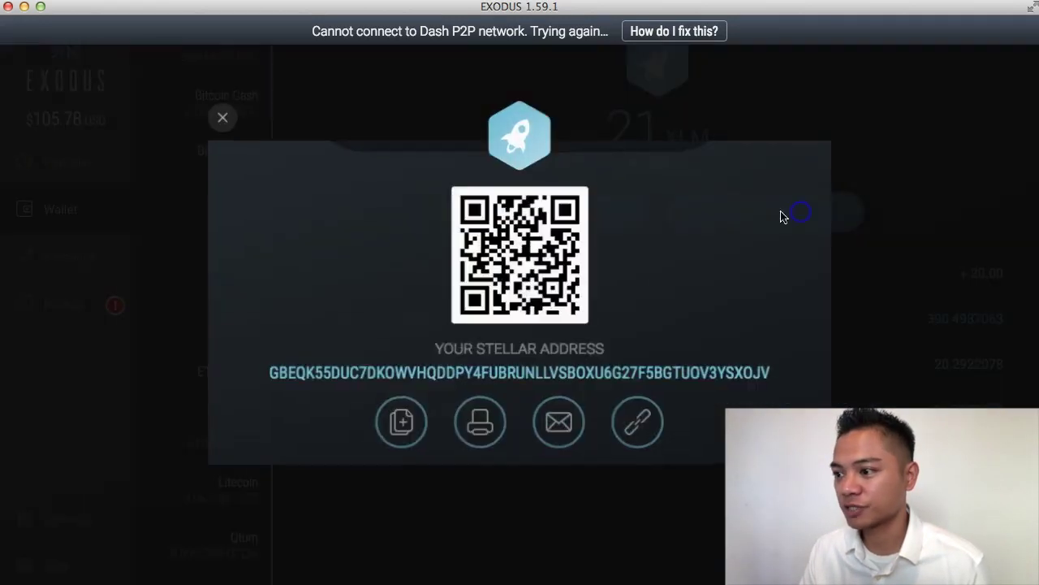
left_click(423, 438)
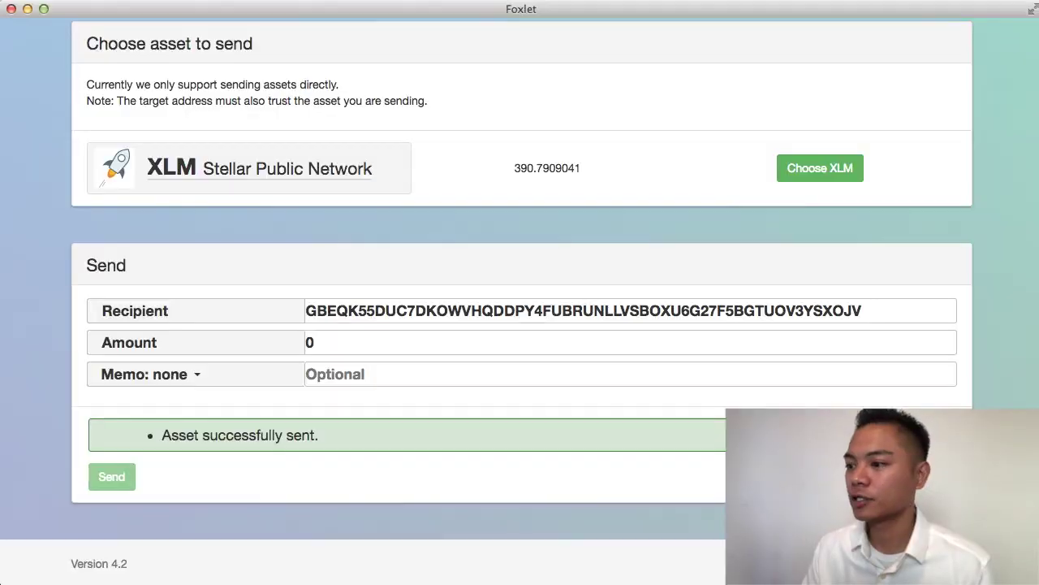
- In Foxlet, check the Exodus address in the recipient field and choose XLM as the asset to send
double_click(891, 303)
left_click(891, 306)
left_click(791, 308)
double_click(792, 309)
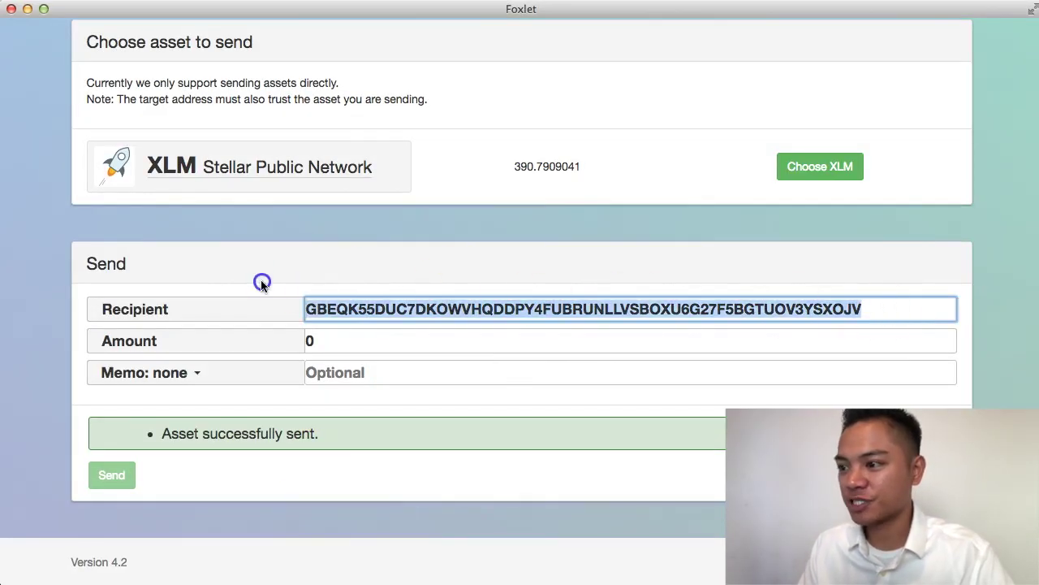
left_click(956, 317)
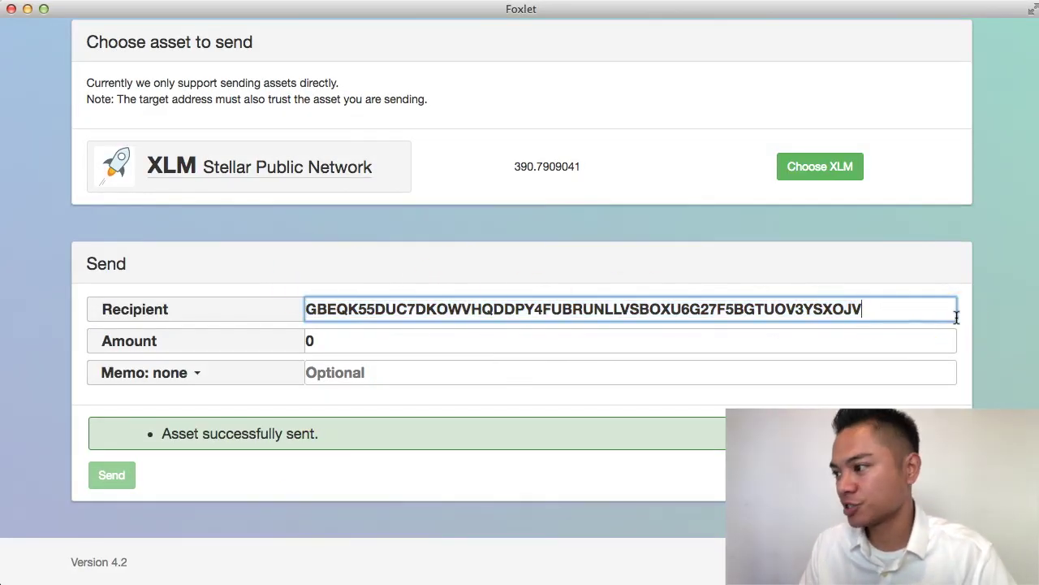
left_click(817, 171)
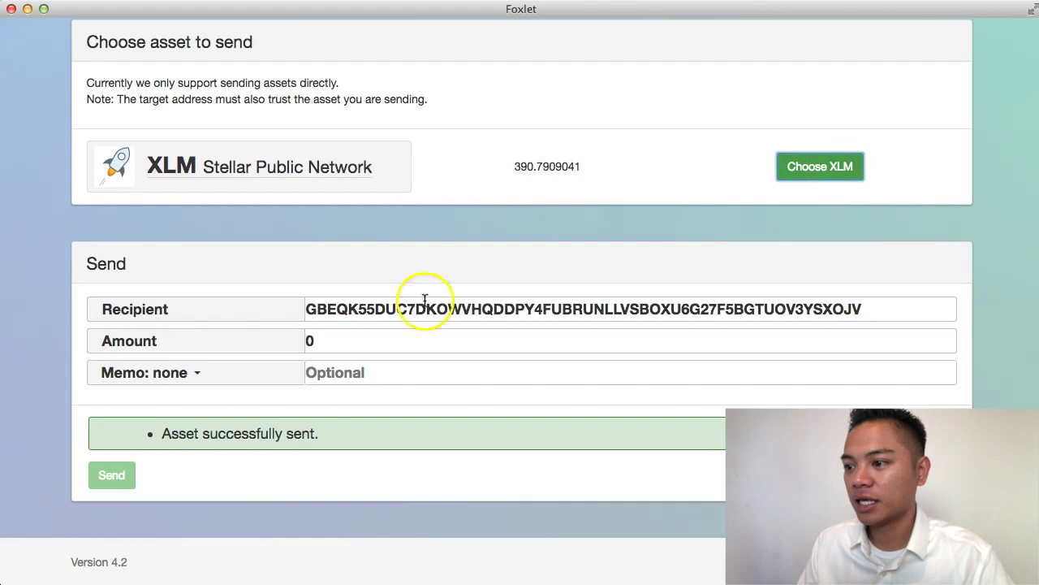
- Set the amount to send to the full available balance, 390.7909041 XLM
left_click_drag(514, 167, 580, 164)
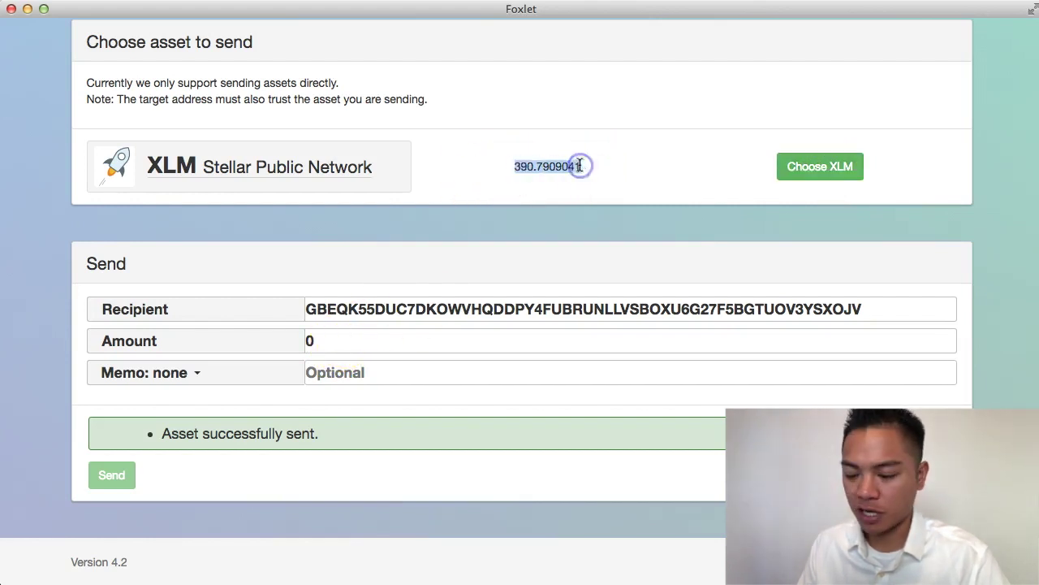
left_click(371, 336)
key("BackSpace")
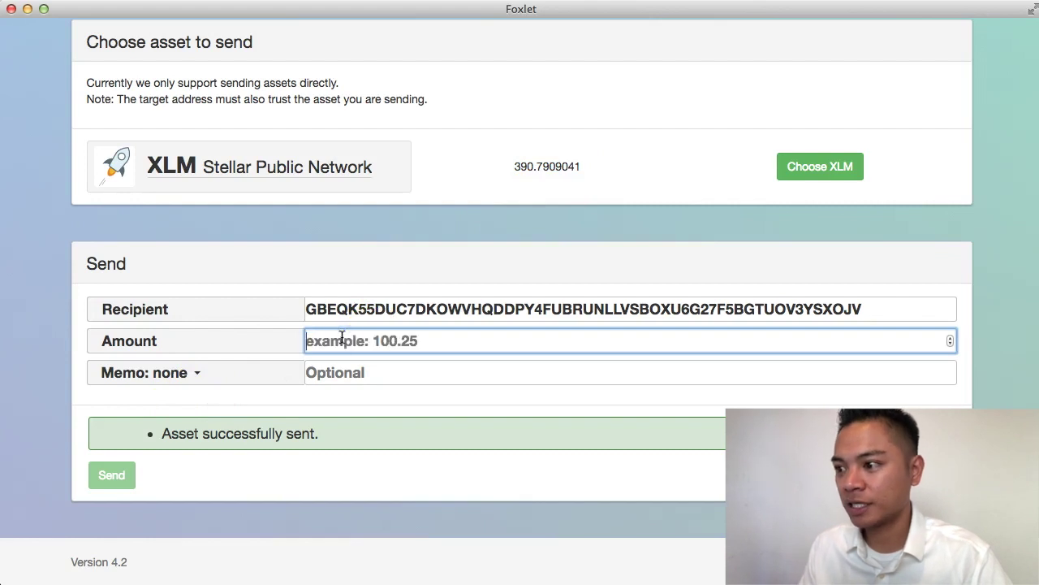
key("super+v")
scroll(417, 360, "down", 2)
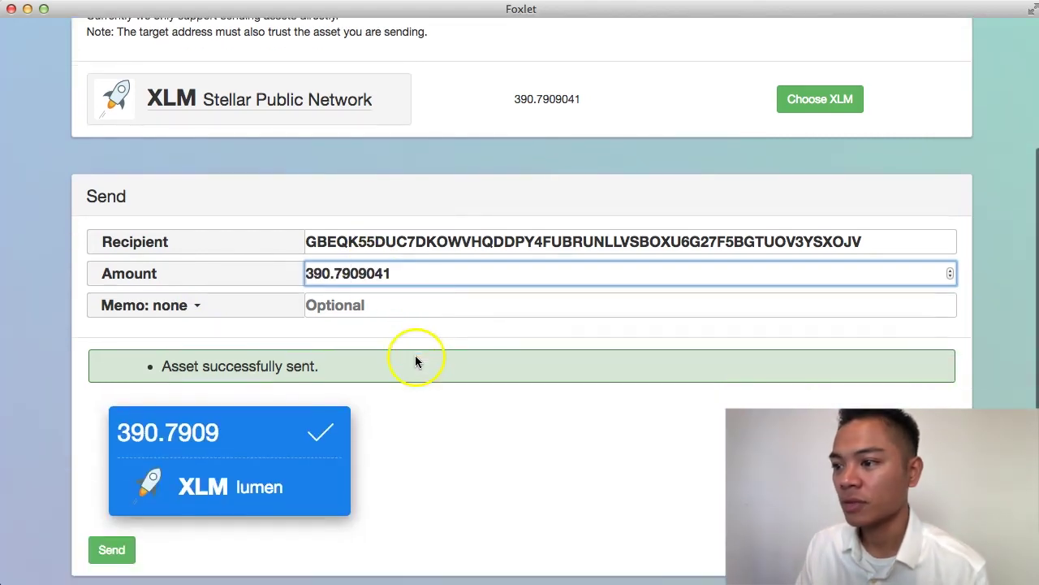
- Compare the entered amount with the available XLM balance and try to send 390.7909041 XLM to the Exodus address
left_click_drag(515, 99, 585, 98)
left_click(432, 268)
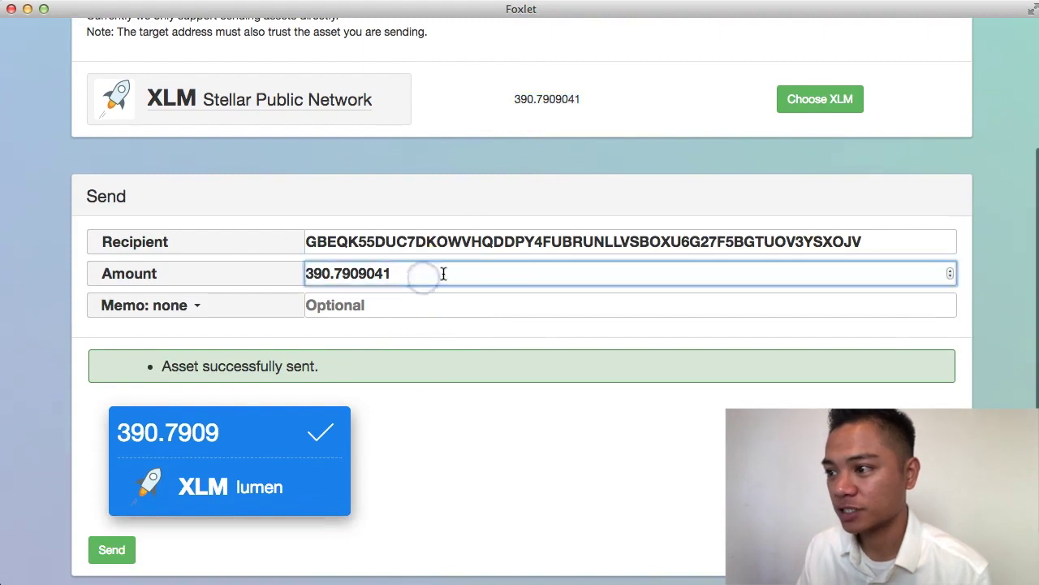
left_click_drag(440, 274, 268, 268)
left_click(478, 501)
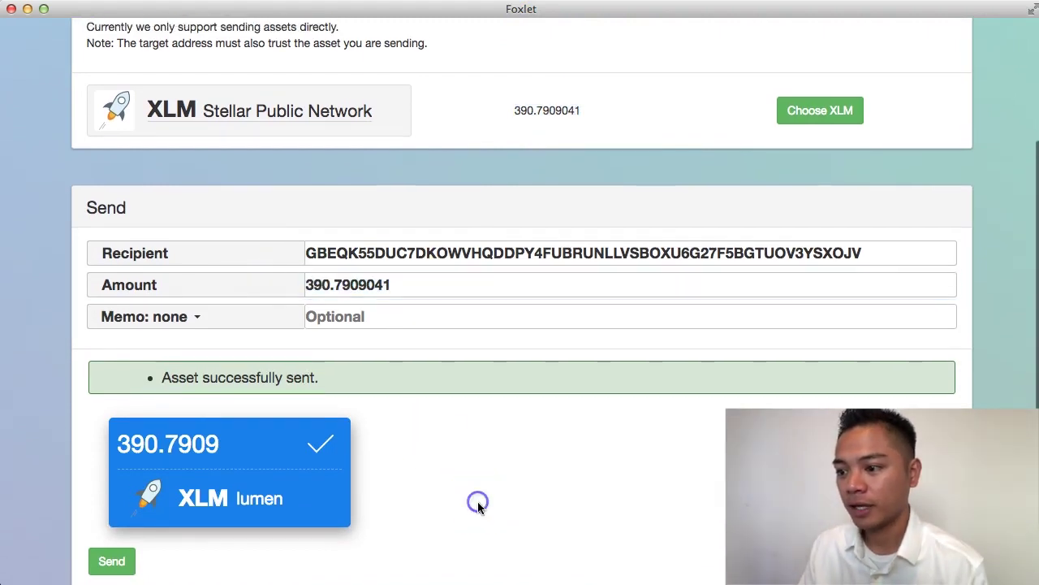
scroll(477, 501, "down", 2)
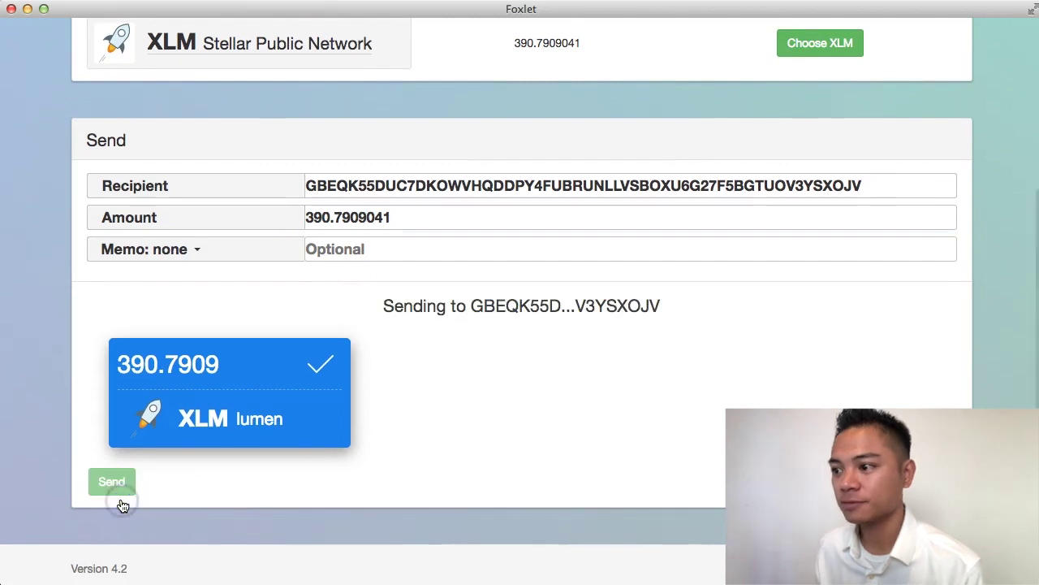
- Reduce the amount to 389.7909041 XLM and try sending it to the Exodus address
left_click(332, 217)
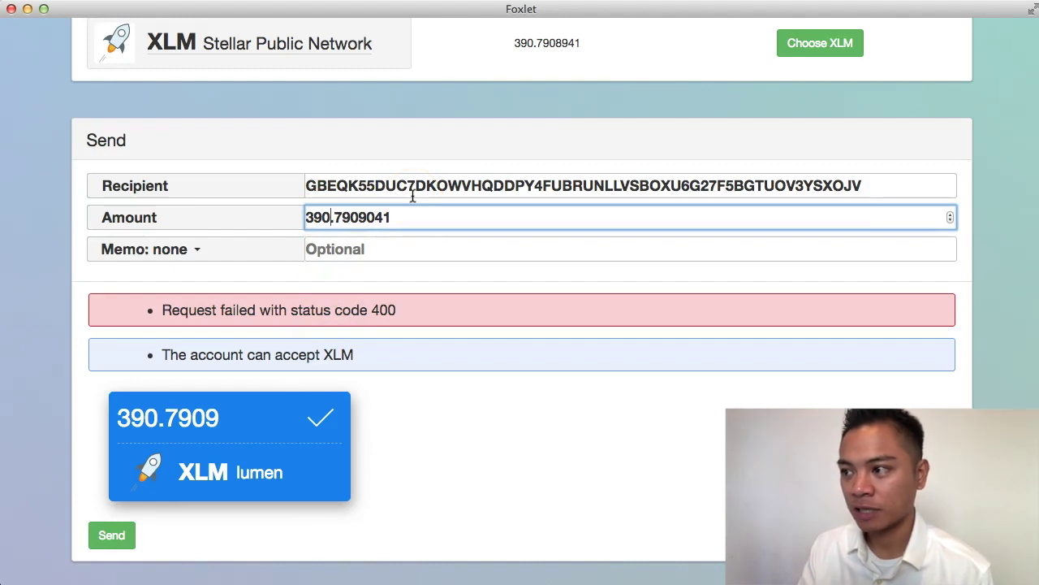
key("BackSpace")
key("BackSpace")
type("89")
left_click(114, 538)
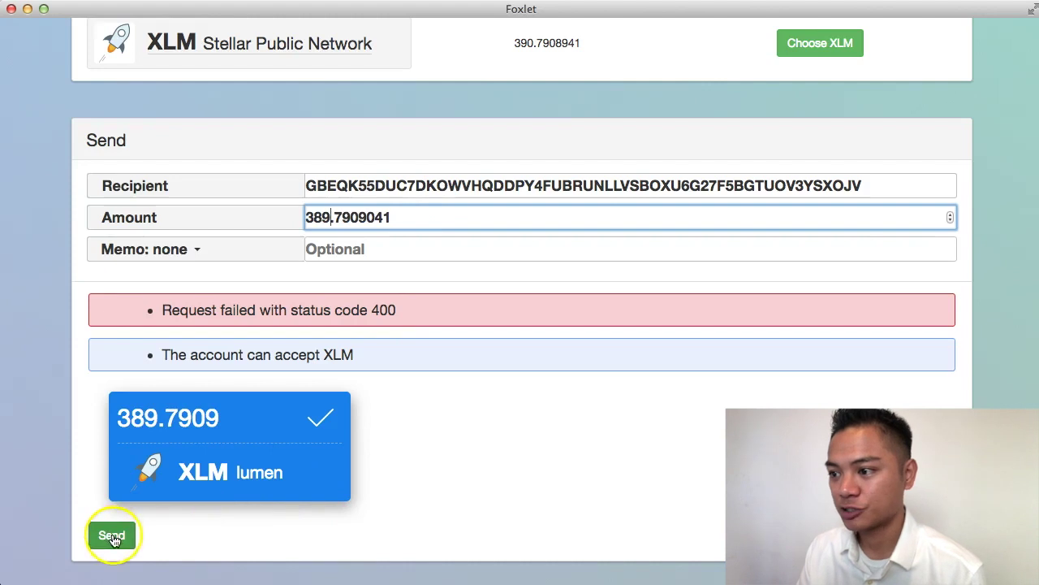
- Set the amount to 388.7909041 XLM and send it to the Exodus address without a memo
left_click(332, 216)
key("BackSpace")
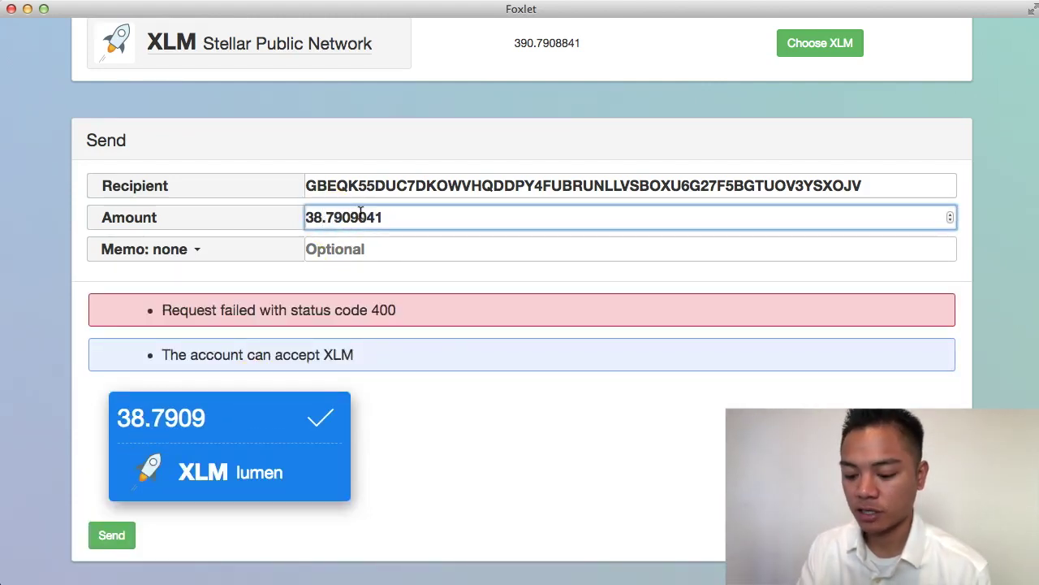
type("8")
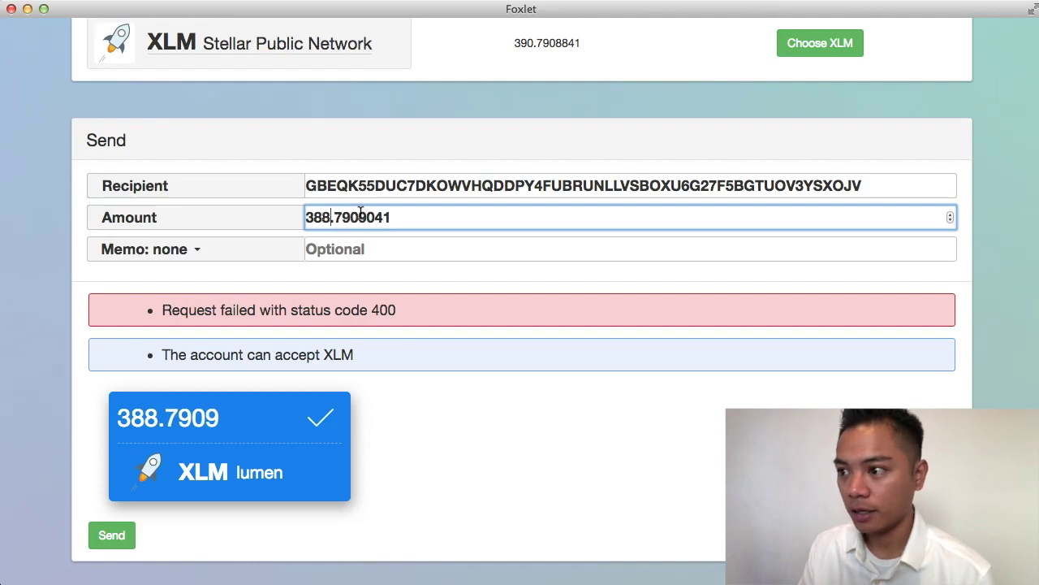
left_click(111, 535)
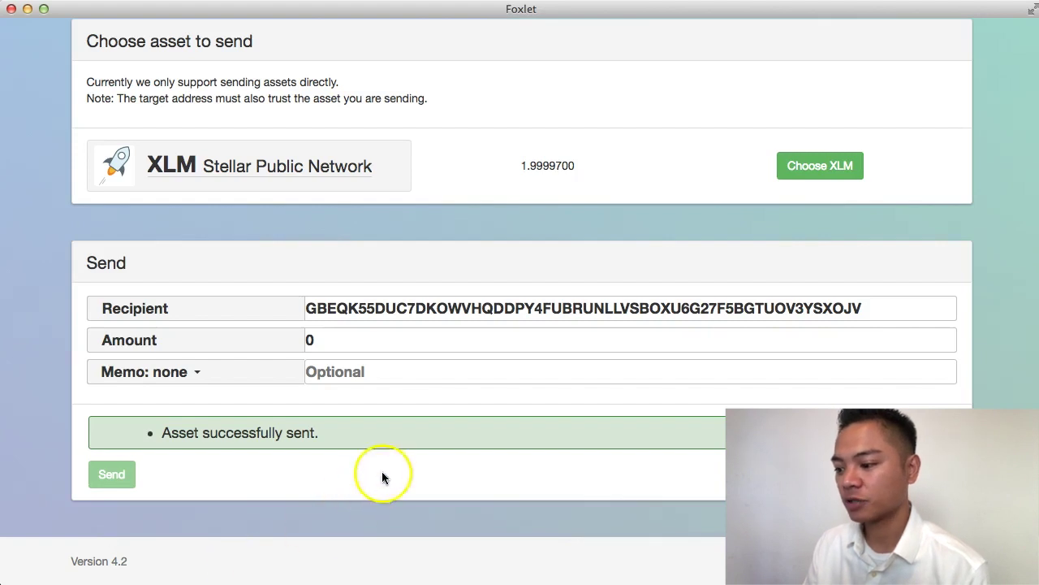
- In Chrome, search StellarChain for the recipient's Stellar address and check its XLM balance and USD value
left_click_drag(893, 304, 236, 274)
key("super+Tab")
left_click(573, 117)
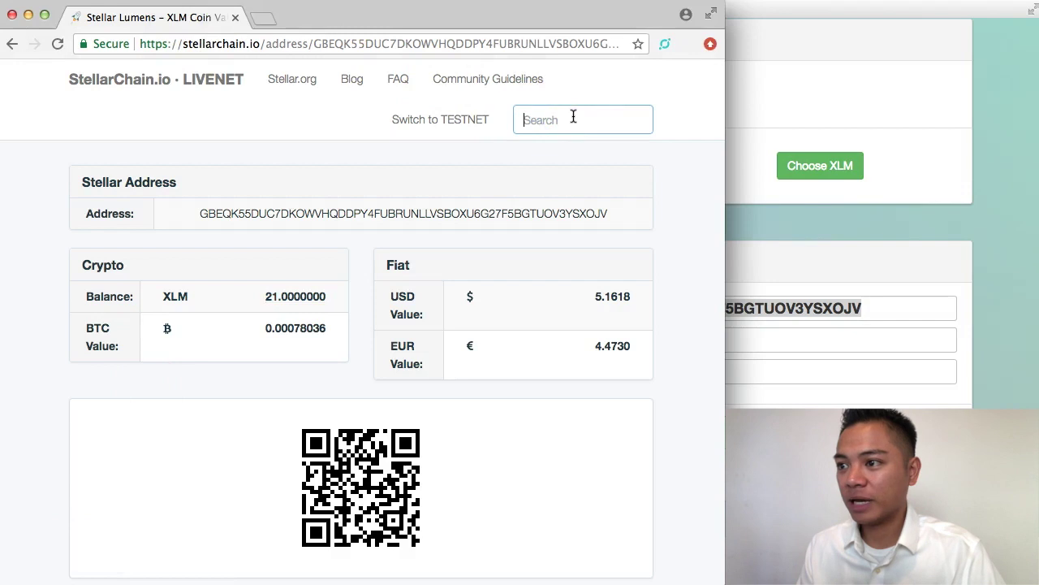
key("super+v")
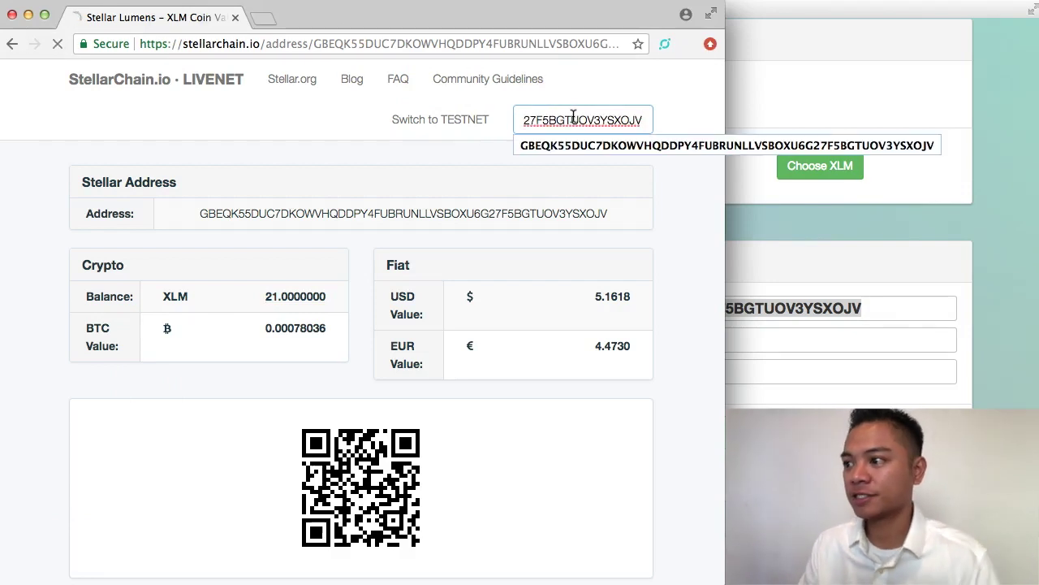
key("Return")
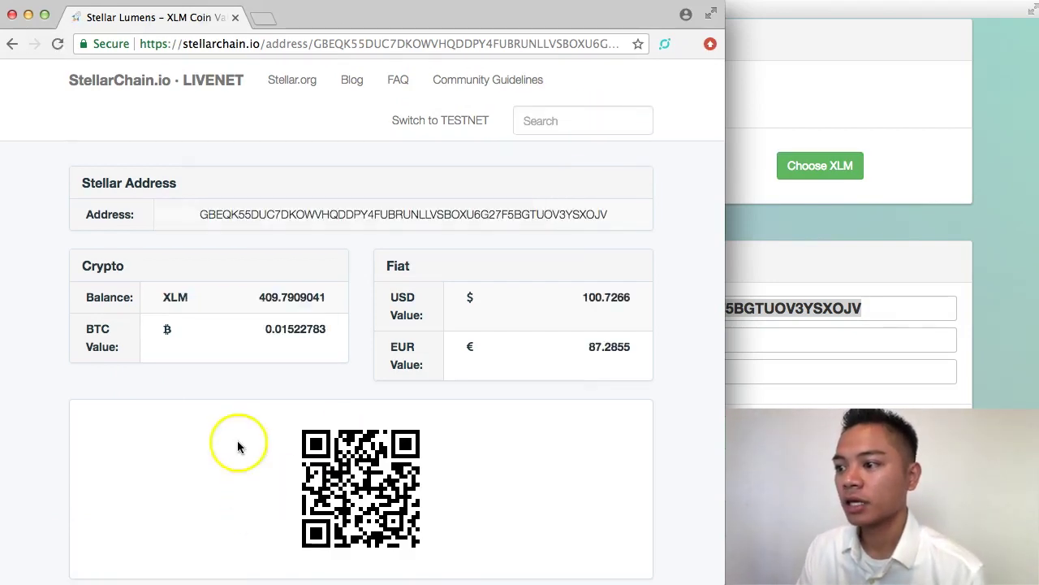
triple_click(271, 299)
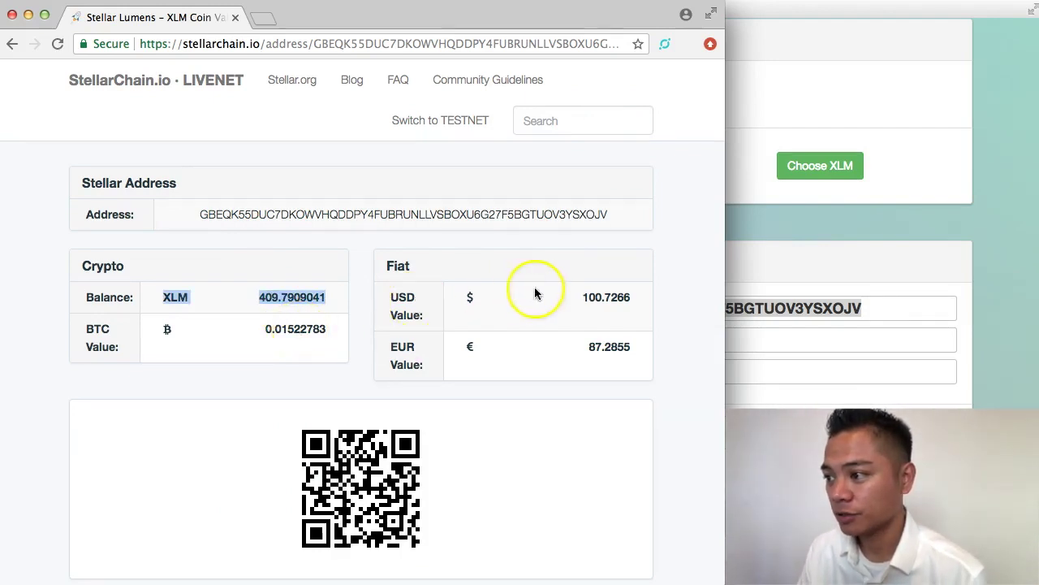
left_click(593, 297)
double_click(593, 297)
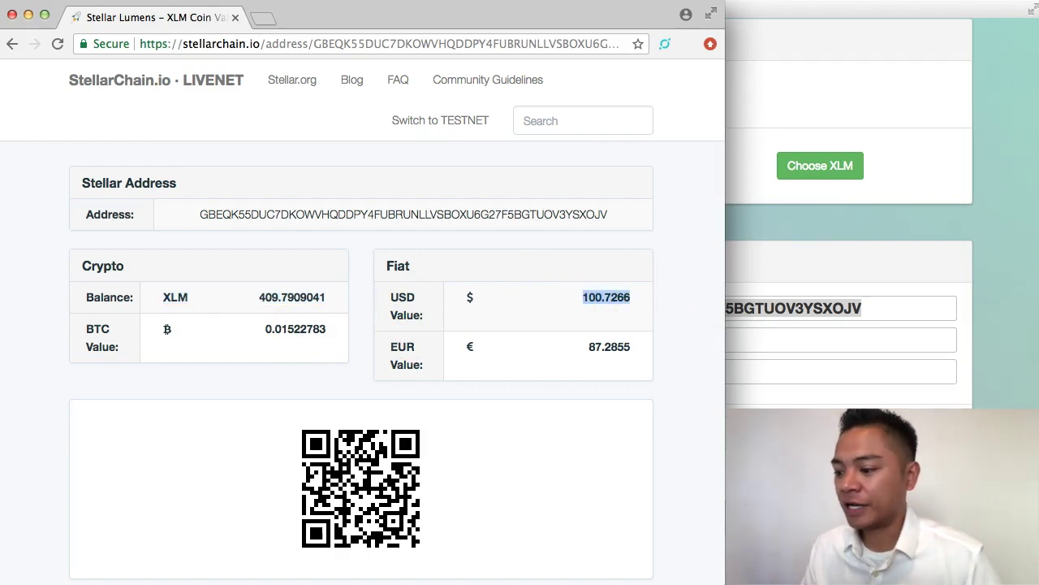
- In Exodus, close the Stellar receiving address and check the wallet's balance and latest received payment
key("super+Tab")
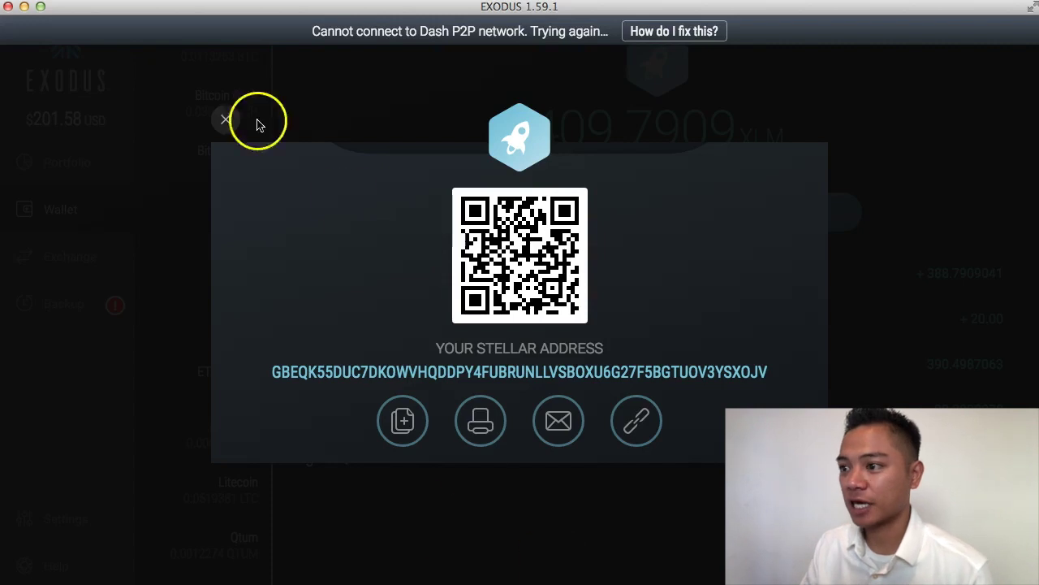
left_click(225, 119)
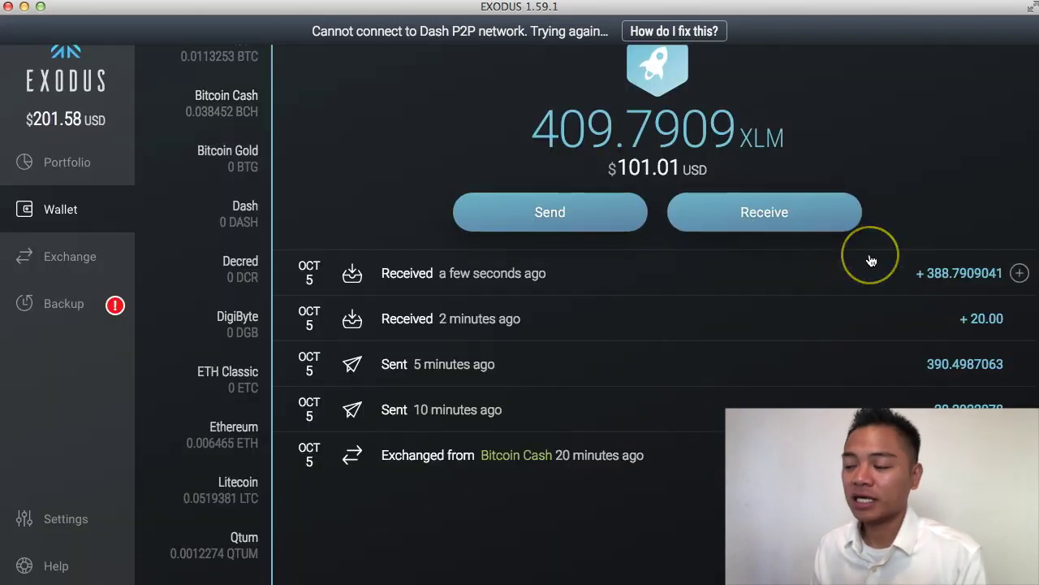